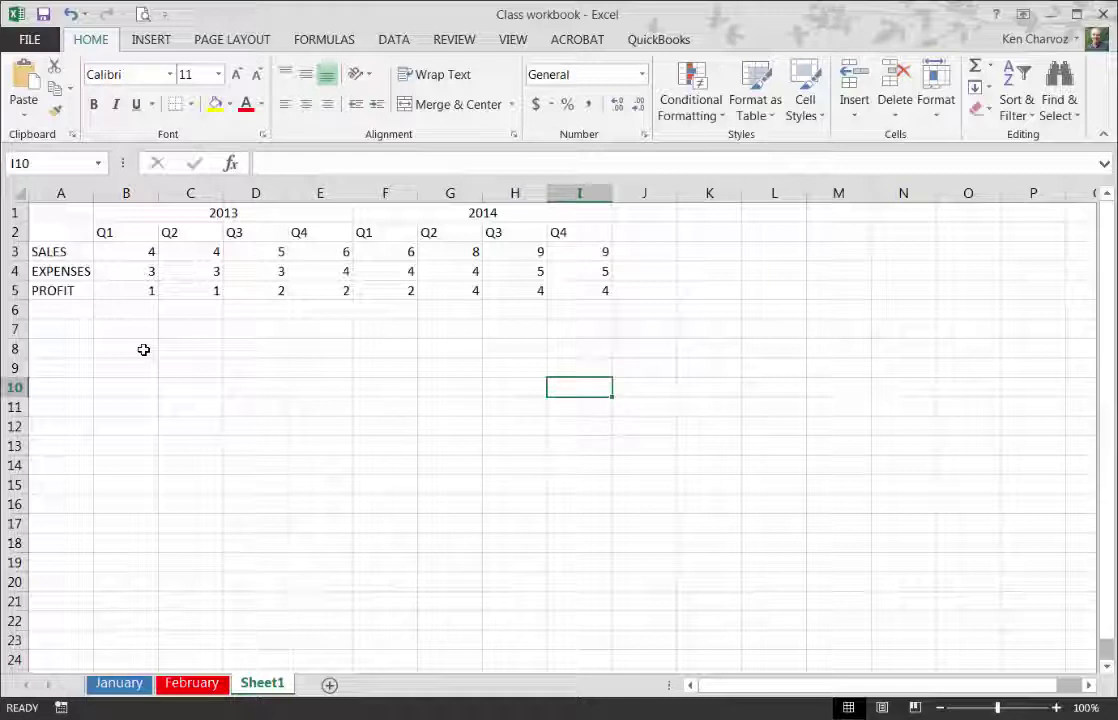
Merge and center cells B8 through E8 and enter 2013 as the year heading.
{"action": "left_click_drag", "start_coordinate": [143, 349], "coordinate": [320, 353]}
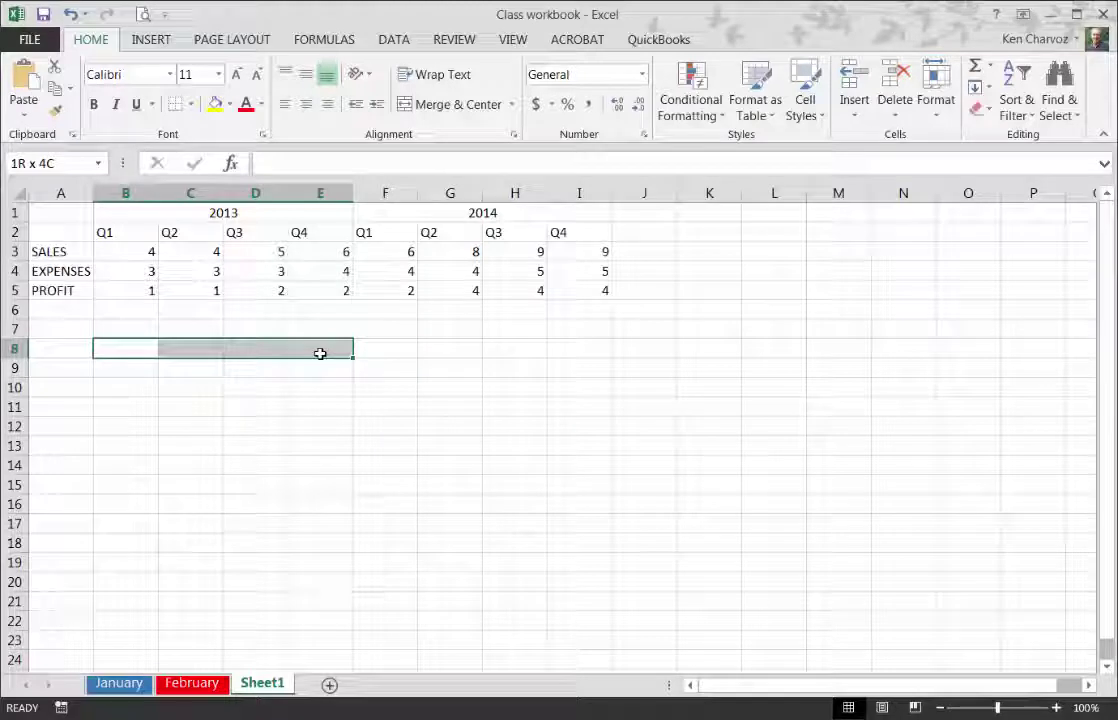
{"action": "left_click_drag", "start_coordinate": [320, 353], "coordinate": [320, 353]}
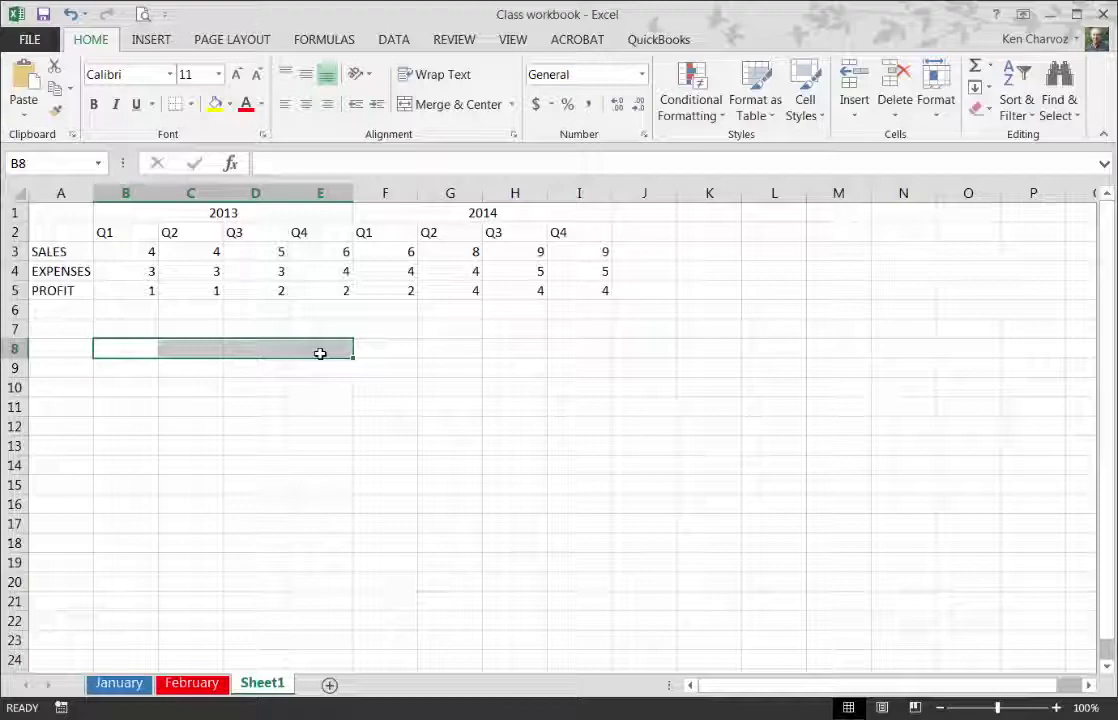
{"action": "right_click", "coordinate": [272, 352]}
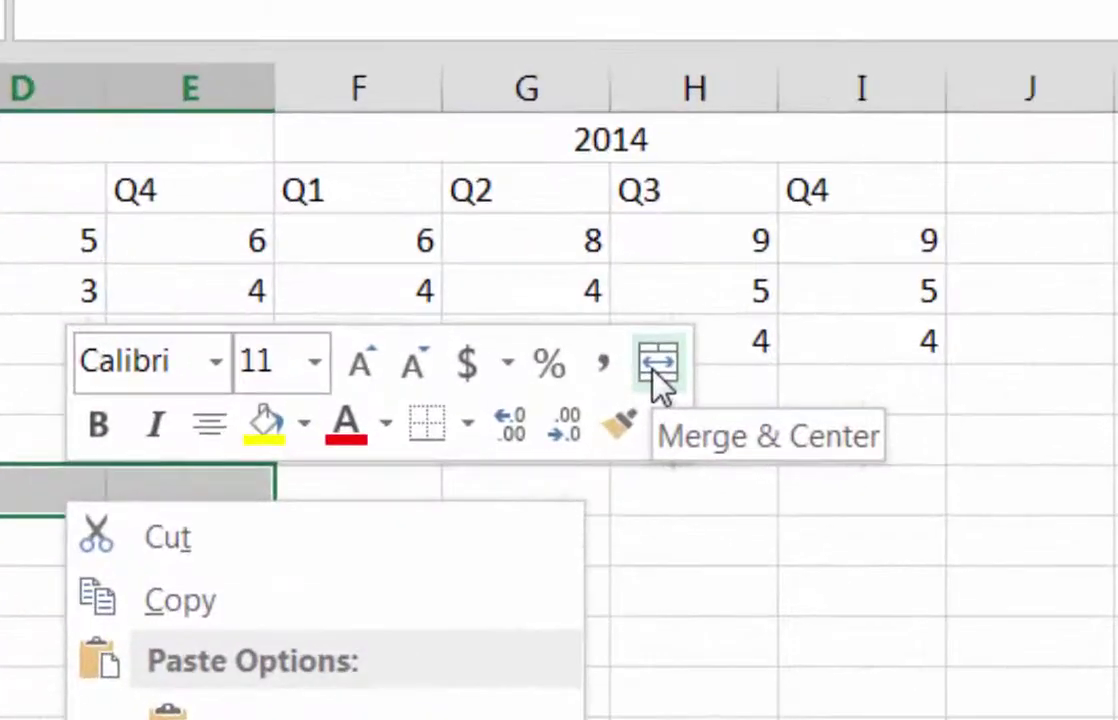
{"action": "left_click", "coordinate": [500, 299]}
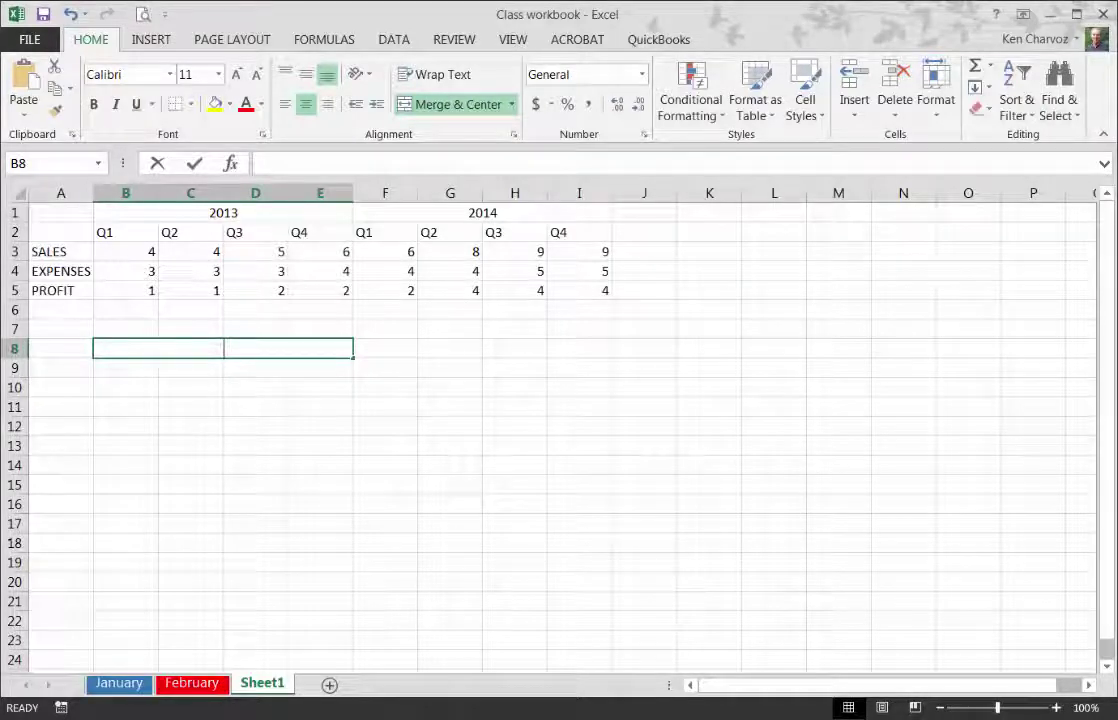
{"action": "type", "text": "2013"}
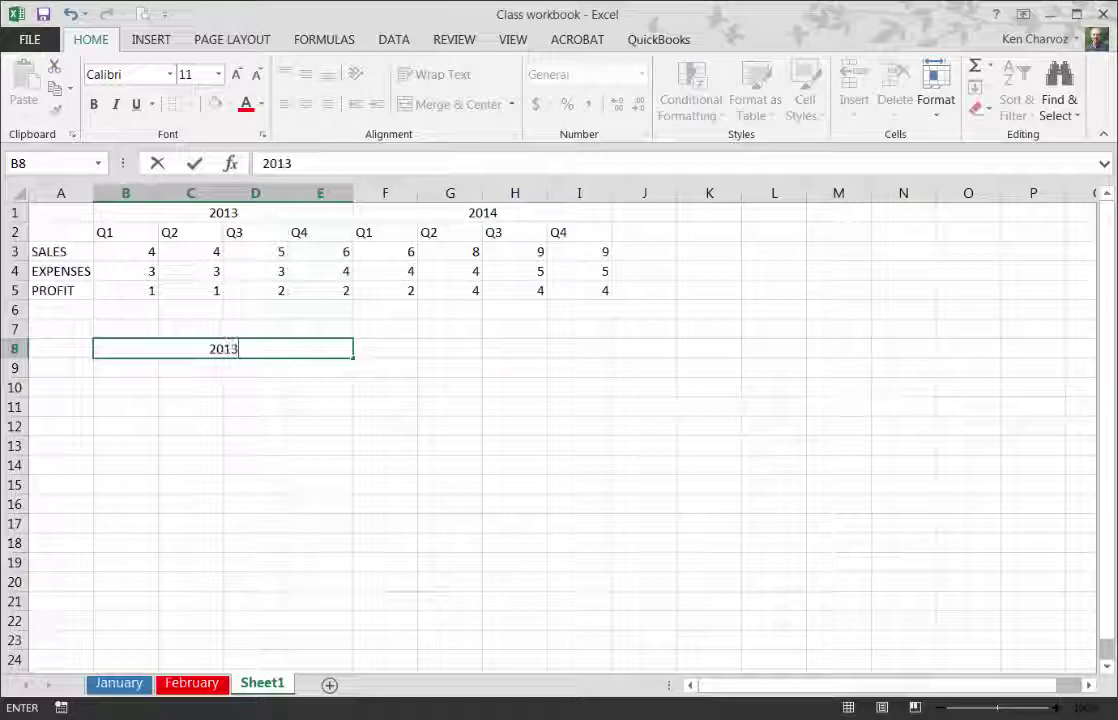
Merge and center cells F8 through I8 and enter 2014 as the year heading.
{"action": "left_click", "coordinate": [382, 352]}
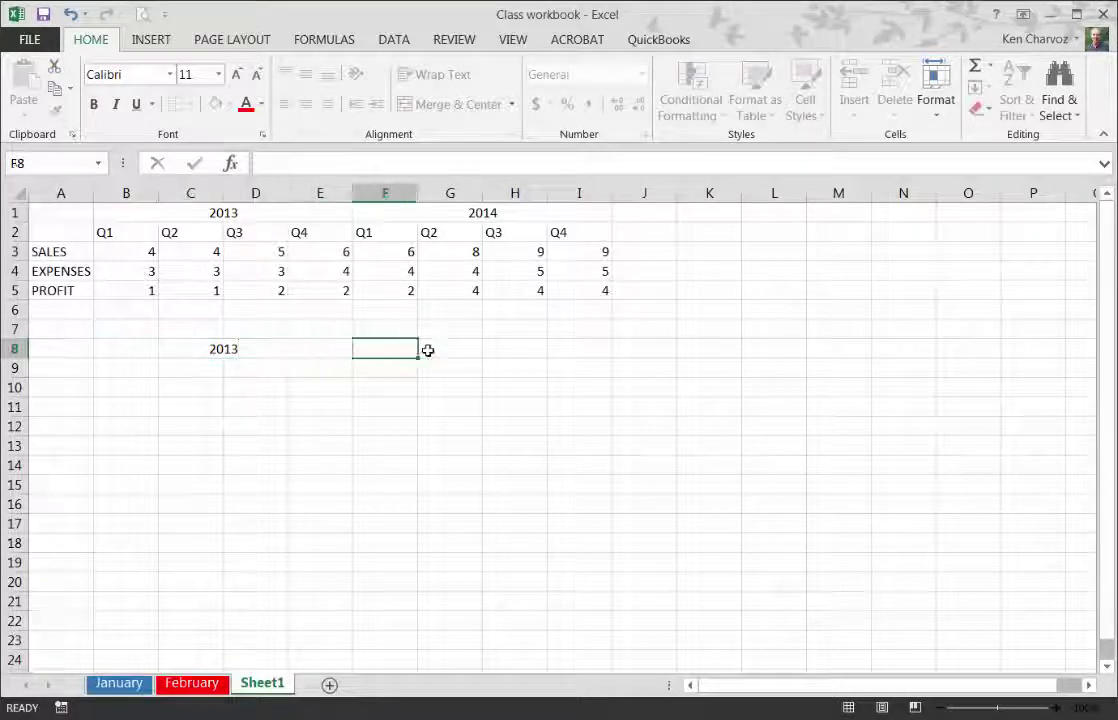
{"action": "left_click_drag", "start_coordinate": [427, 350], "coordinate": [558, 347]}
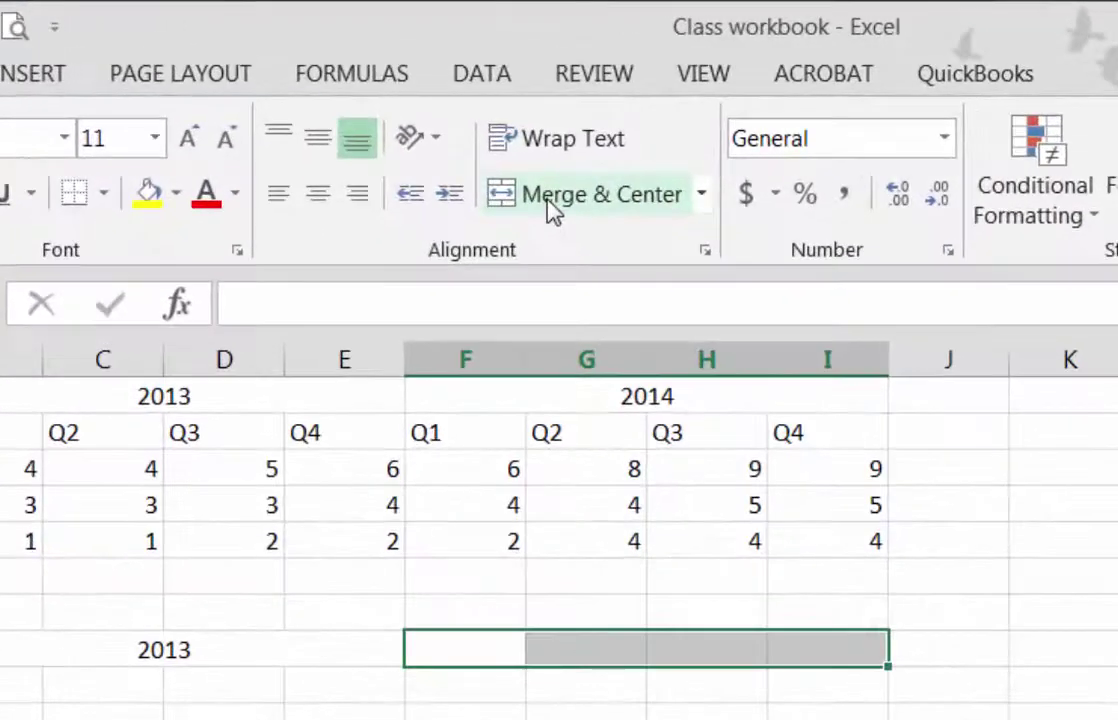
{"action": "left_click", "coordinate": [430, 106]}
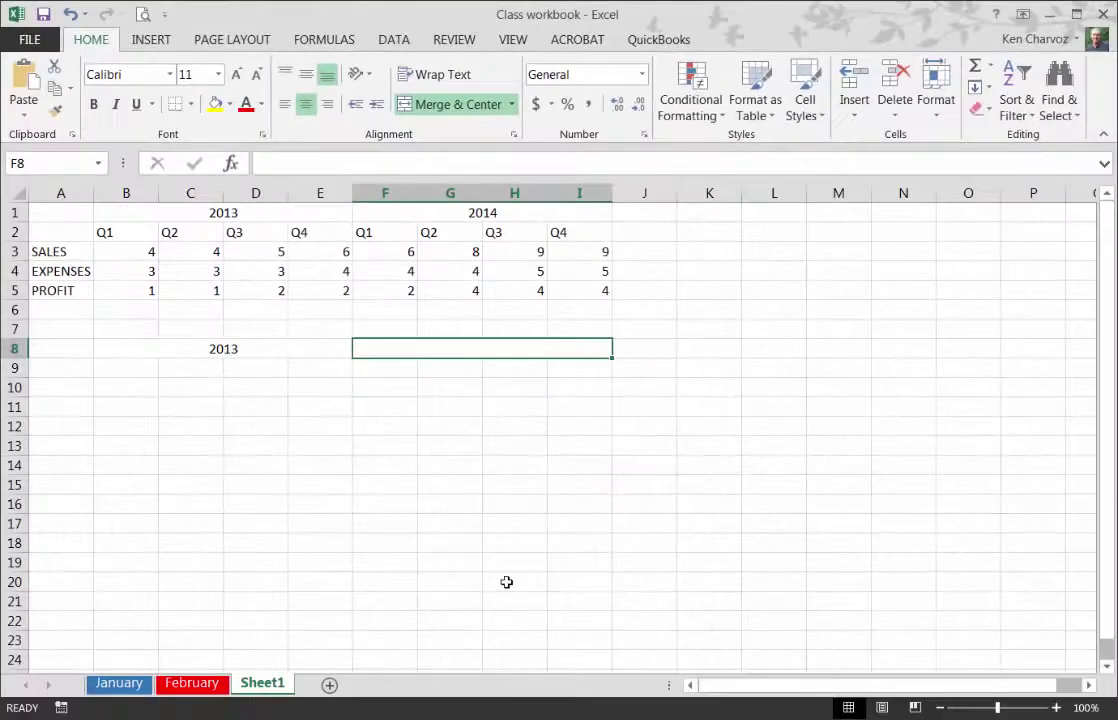
{"action": "type", "text": "2014"}
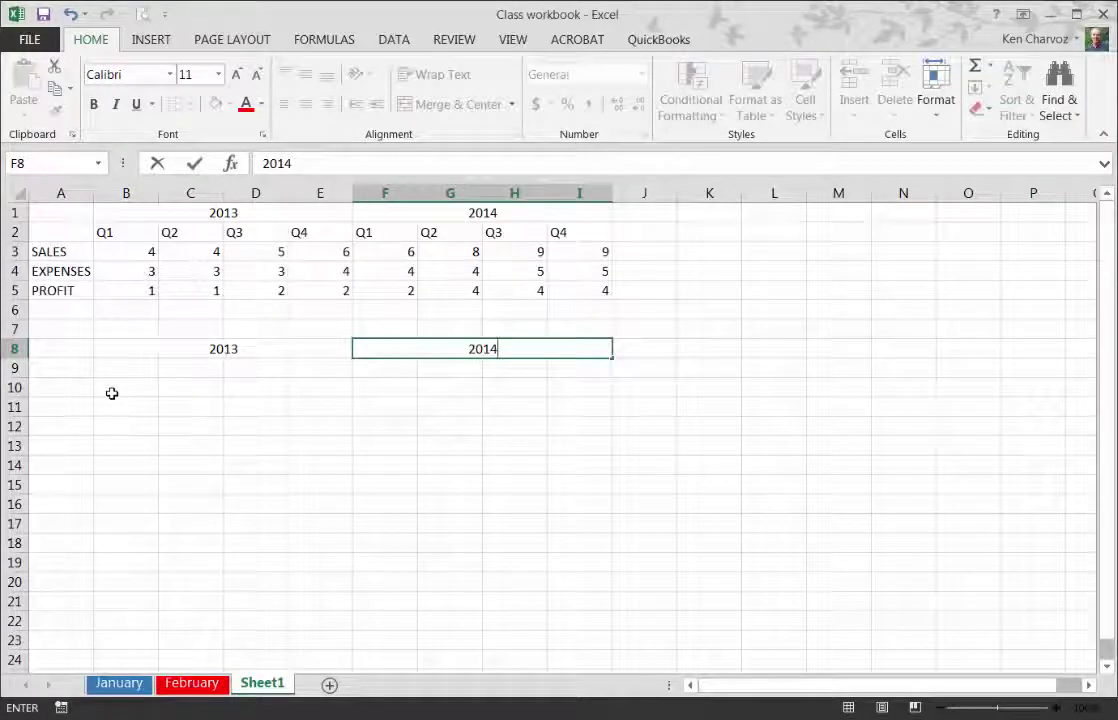
Enter Q1 in B9 and autofill the quarter labels across row 9 through I9.
{"action": "left_click", "coordinate": [137, 368]}
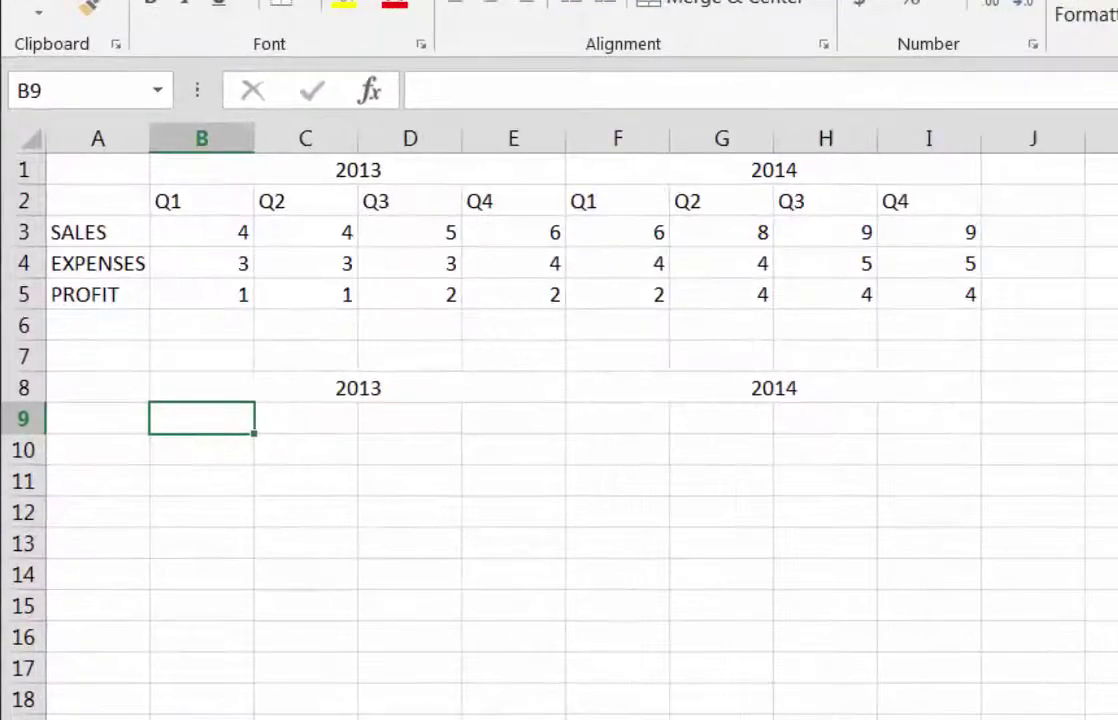
{"action": "type", "text": "Q1"}
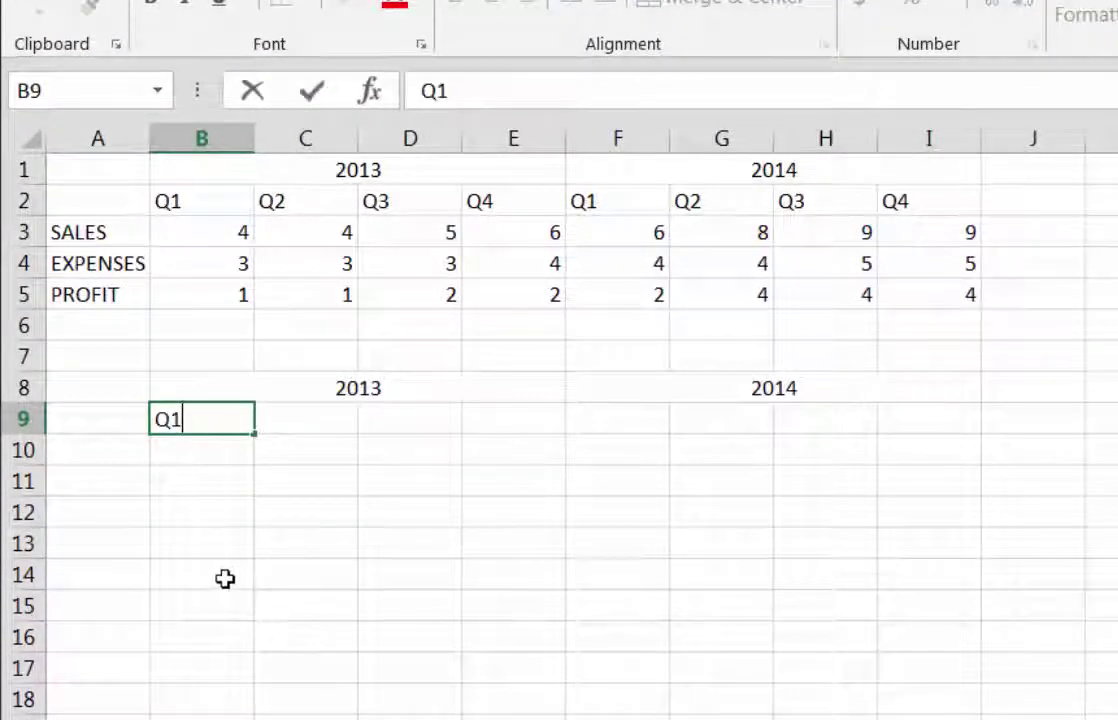
{"action": "left_click", "coordinate": [257, 436]}
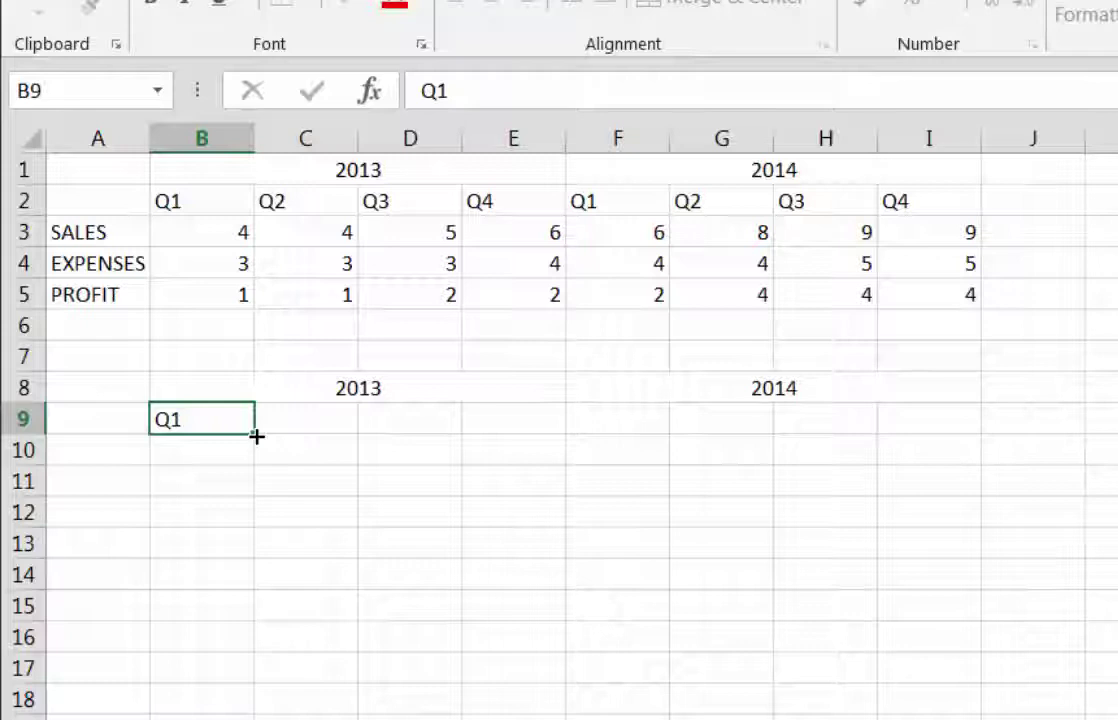
{"action": "left_click_drag", "start_coordinate": [257, 436], "coordinate": [968, 412]}
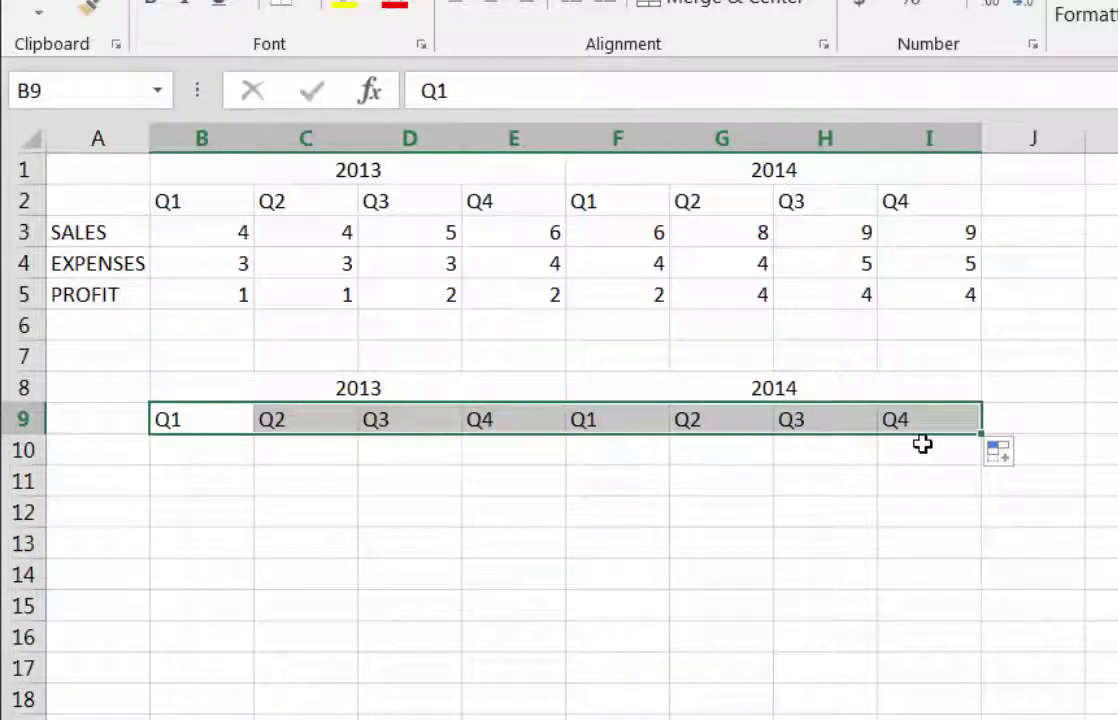
Enter the row labels SALES, EXPENSES and PROFIT in cells A10 through A12.
{"action": "left_click", "coordinate": [120, 456]}
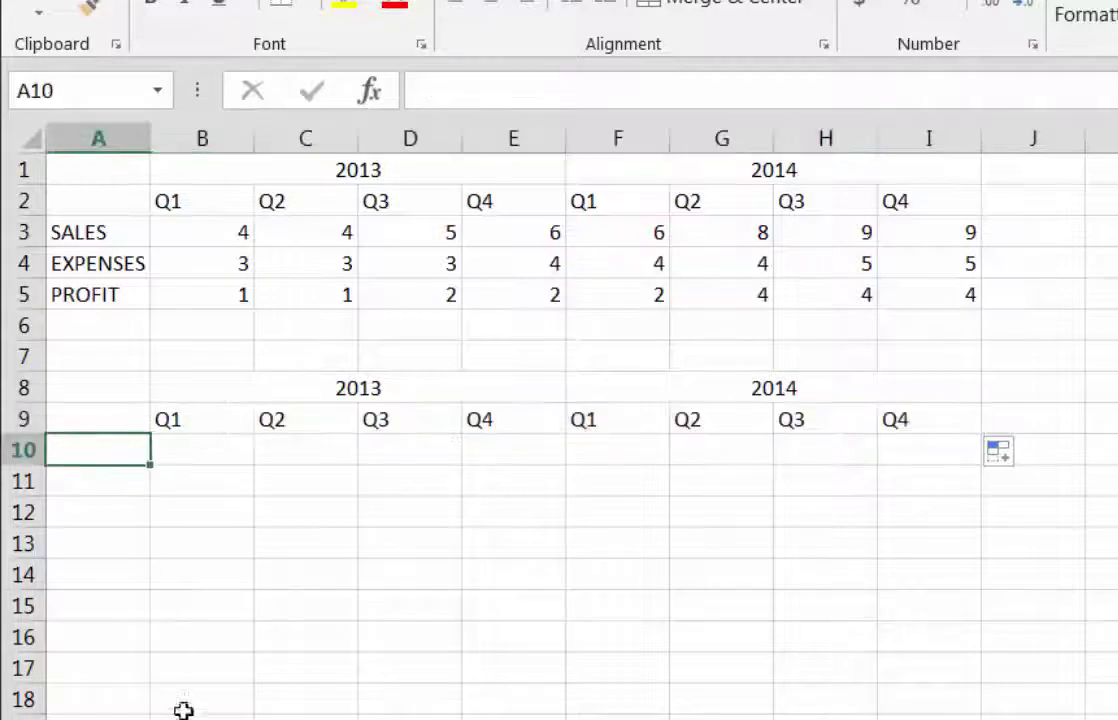
{"action": "type", "text": "SALES"}
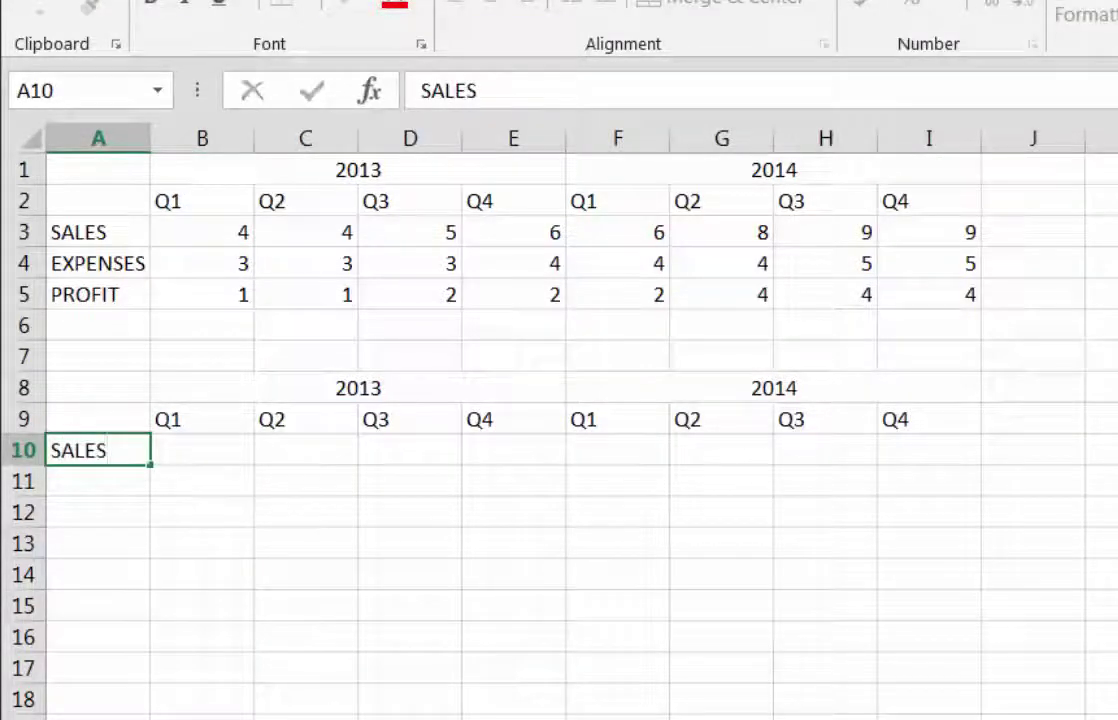
{"action": "key", "text": "Return"}
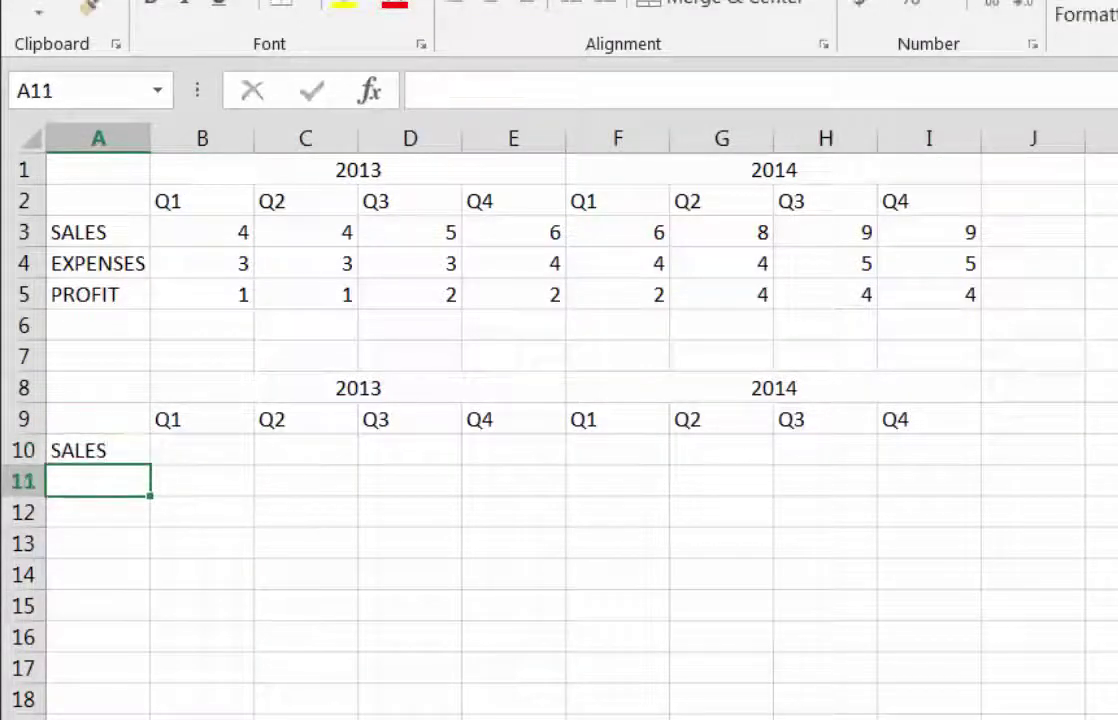
{"action": "type", "text": "EXPENSES"}
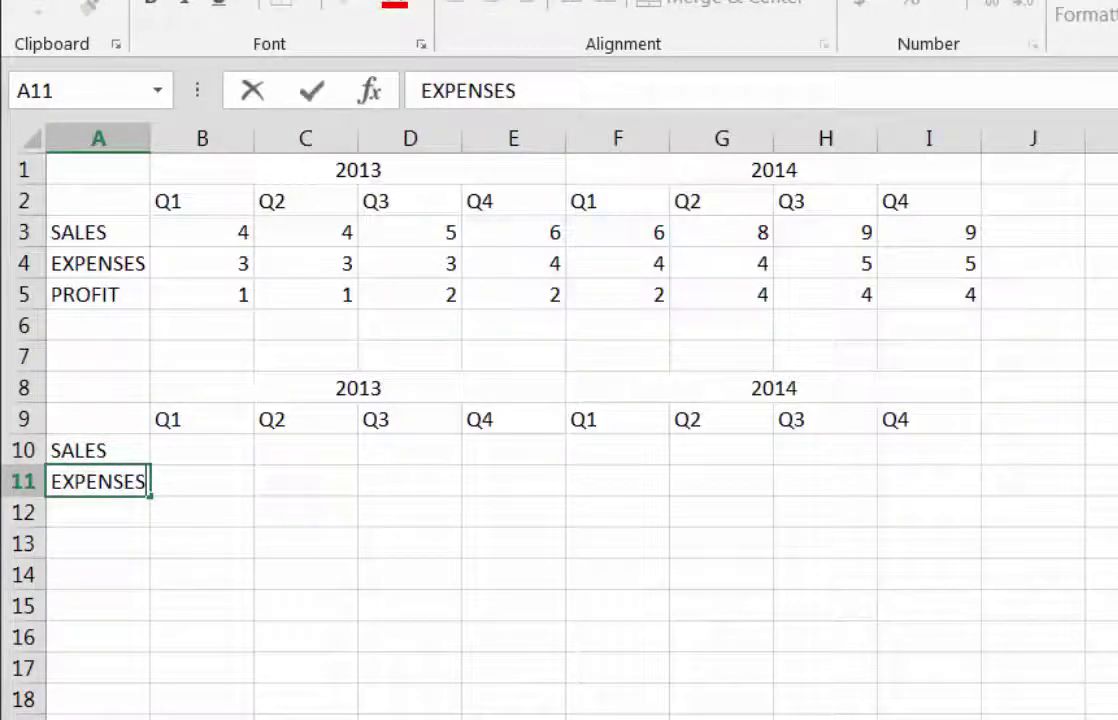
{"action": "key", "text": "Return"}
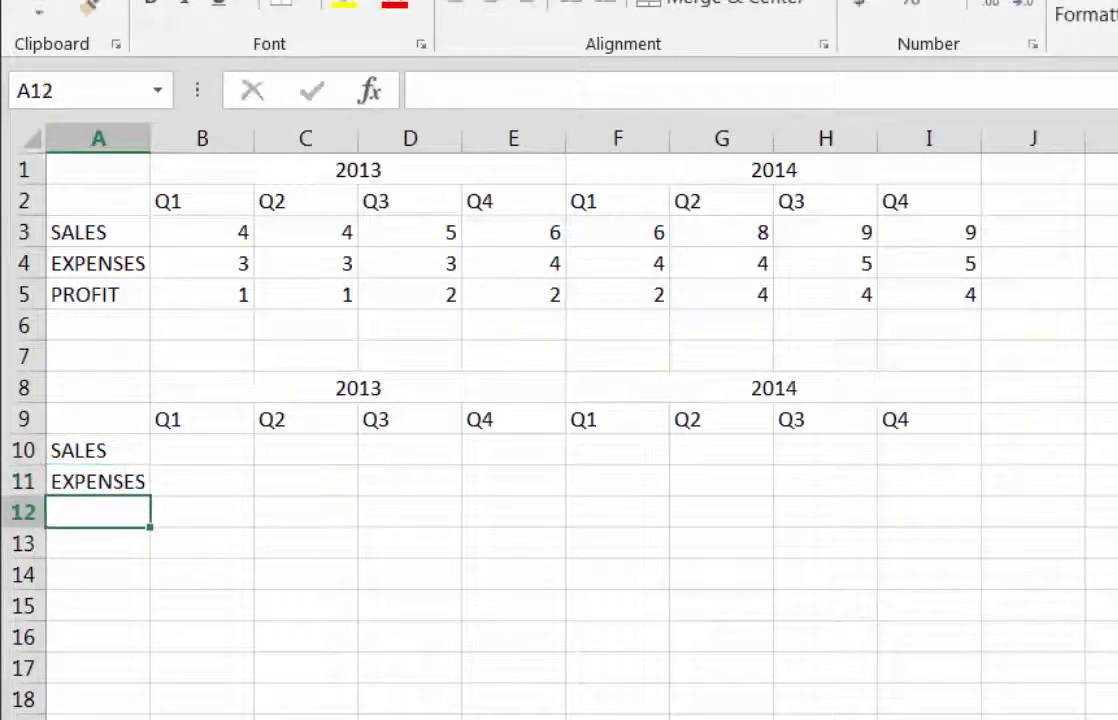
{"action": "type", "text": "PROFIT"}
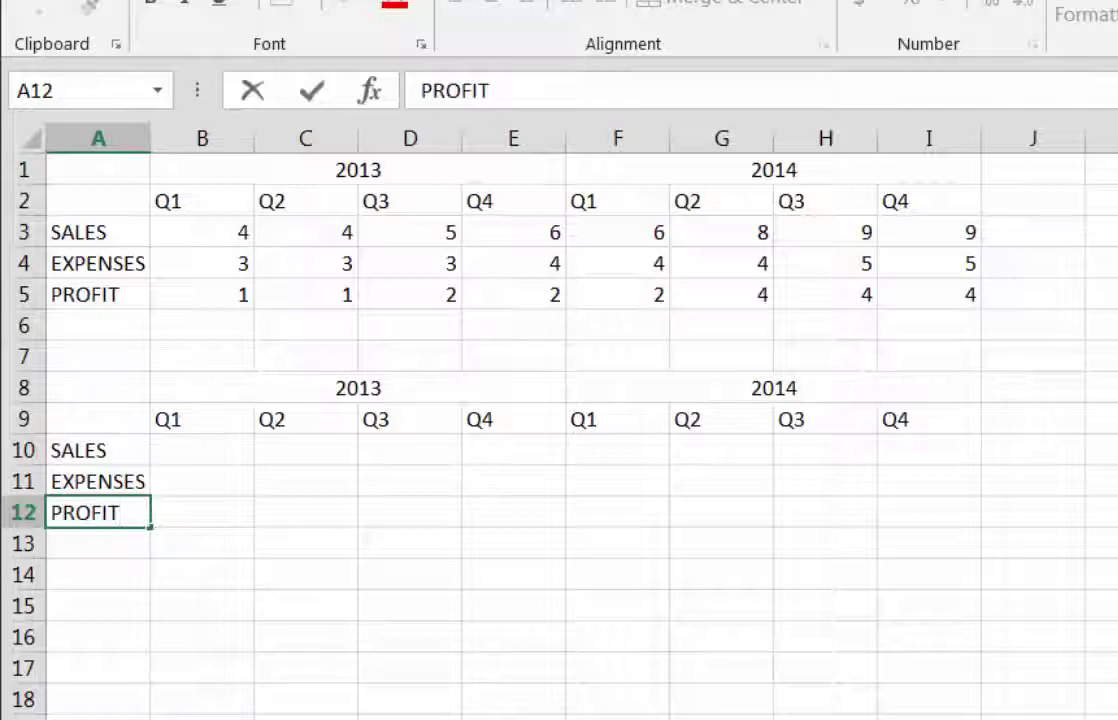
Enter the 2013 quarterly sales 4, 4, 5 and 6 in cells B10 through E10.
{"action": "left_click", "coordinate": [210, 459]}
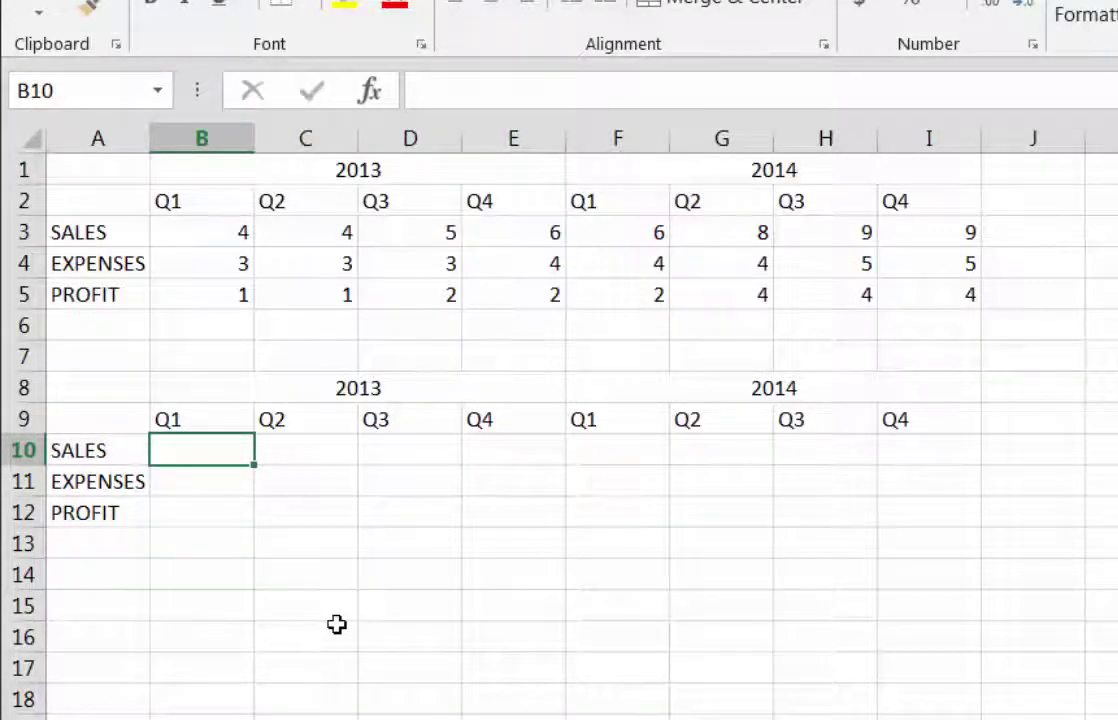
{"action": "type", "text": "4"}
{"action": "key", "text": "Tab"}
{"action": "type", "text": "4"}
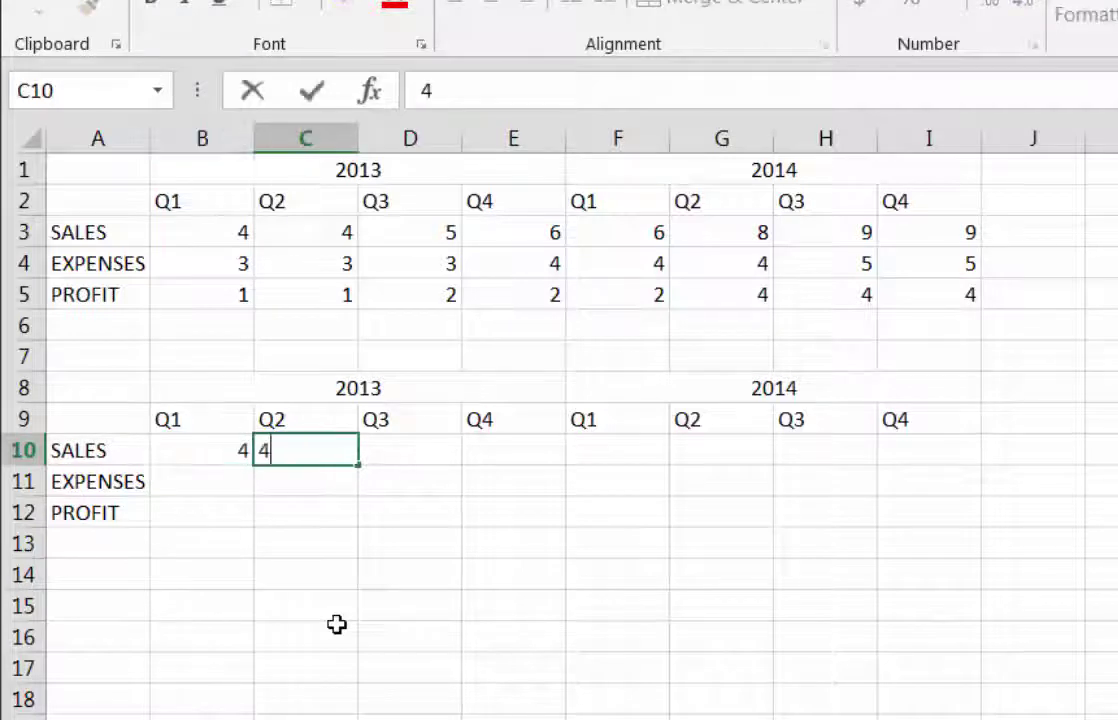
{"action": "key", "text": "Tab"}
{"action": "type", "text": "5"}
{"action": "key", "text": "Tab"}
{"action": "type", "text": "6"}
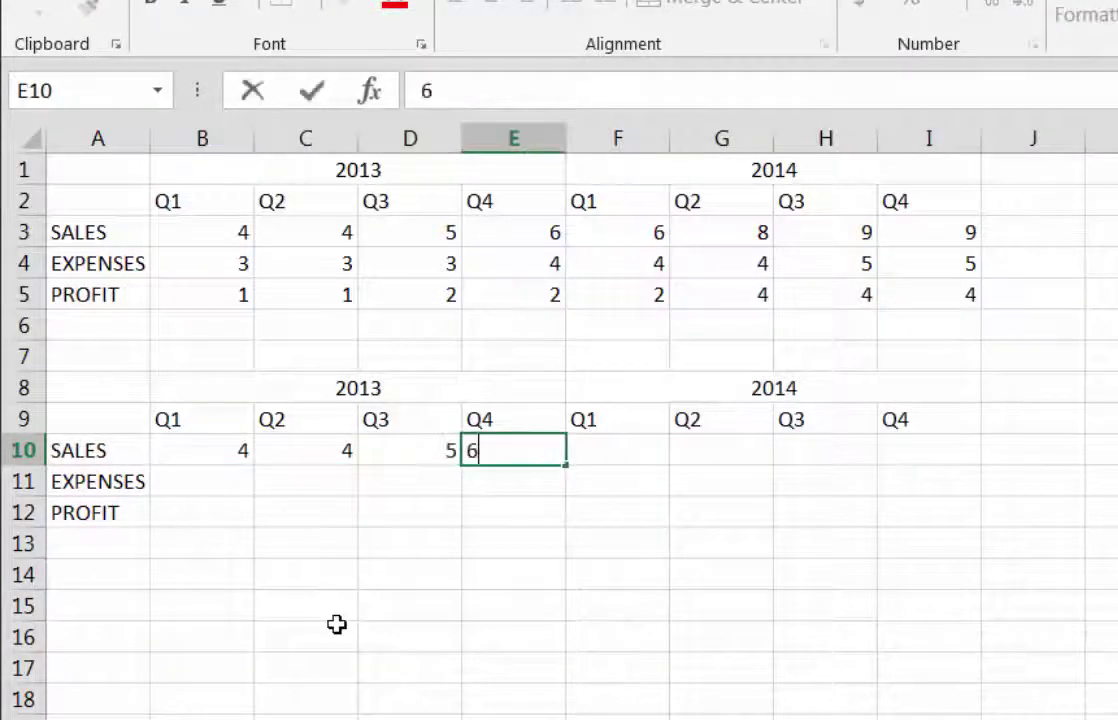
Enter the 2014 quarterly sales 6, 8, 9 and 9 in cells F10 through I10.
{"action": "key", "text": "Tab"}
{"action": "type", "text": "6"}
{"action": "key", "text": "Tab"}
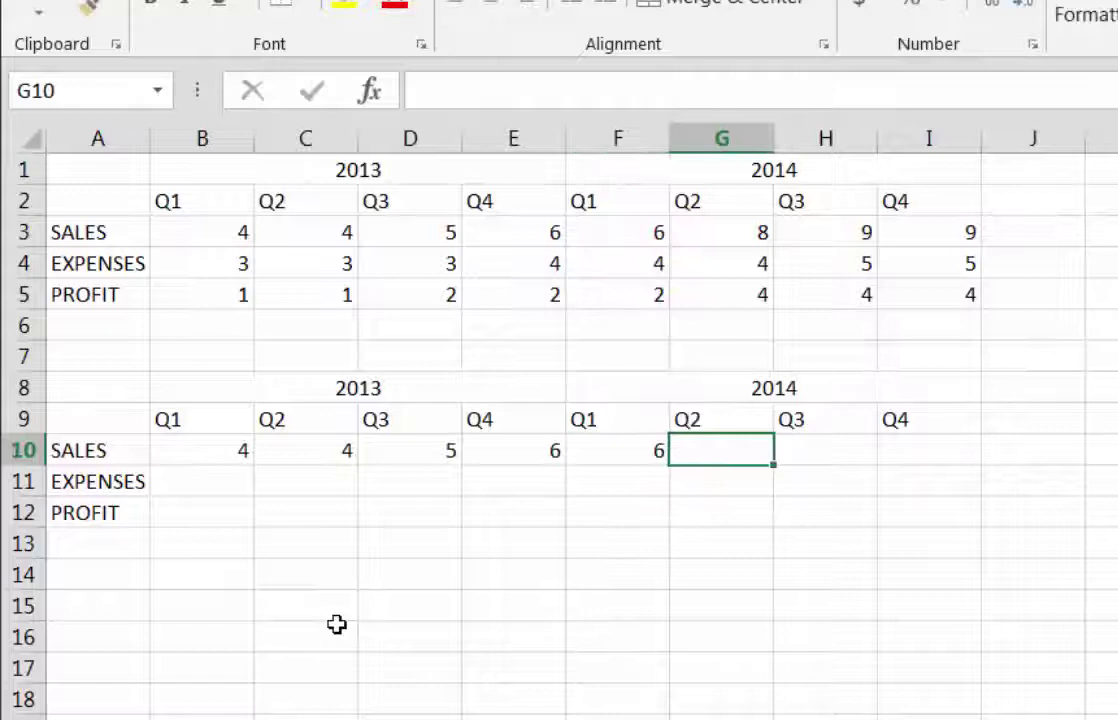
{"action": "type", "text": "8"}
{"action": "key", "text": "Tab"}
{"action": "type", "text": "9"}
{"action": "key", "text": "Tab"}
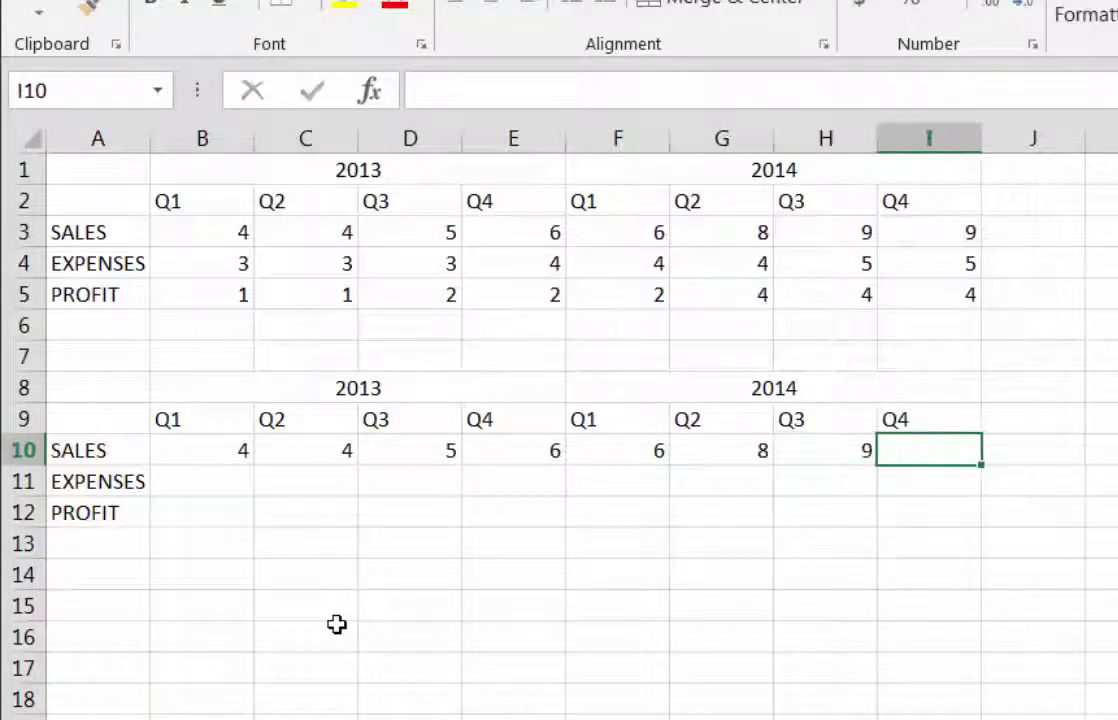
{"action": "type", "text": "9"}
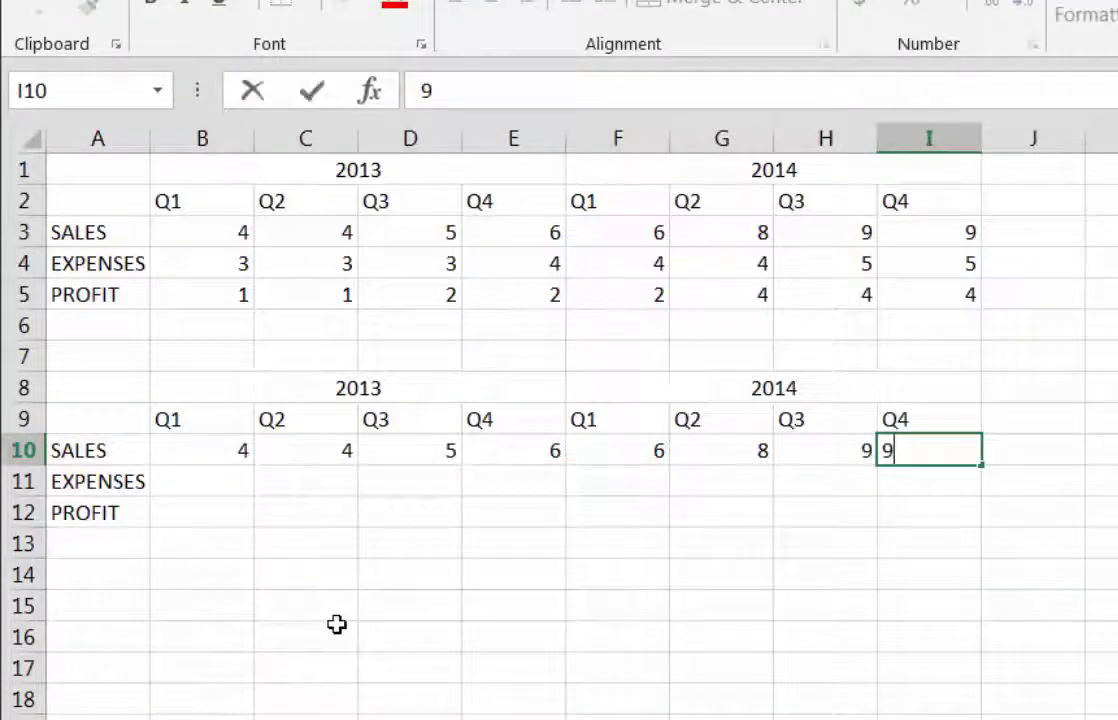
{"action": "key", "text": "Return"}
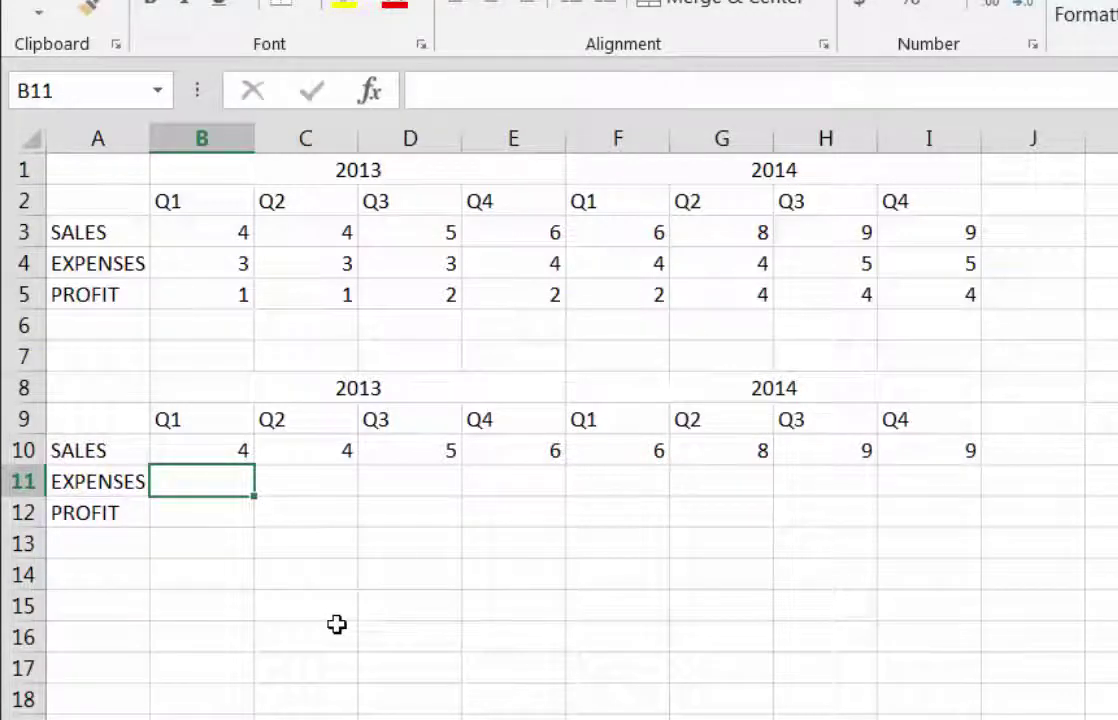
Enter the 2013 quarterly expenses 3, 3, 3 and 4 in cells B11 through E11.
{"action": "type", "text": "3"}
{"action": "key", "text": "Tab"}
{"action": "type", "text": "3"}
{"action": "key", "text": "Tab"}
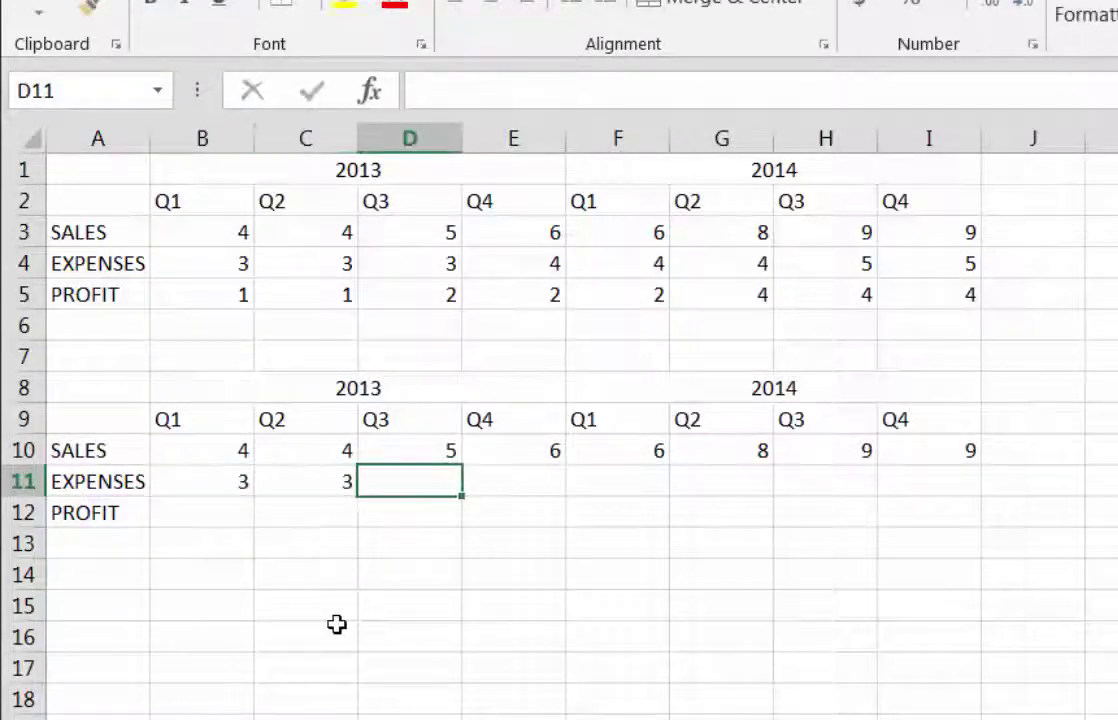
{"action": "type", "text": "3"}
{"action": "key", "text": "Tab"}
{"action": "type", "text": "4"}
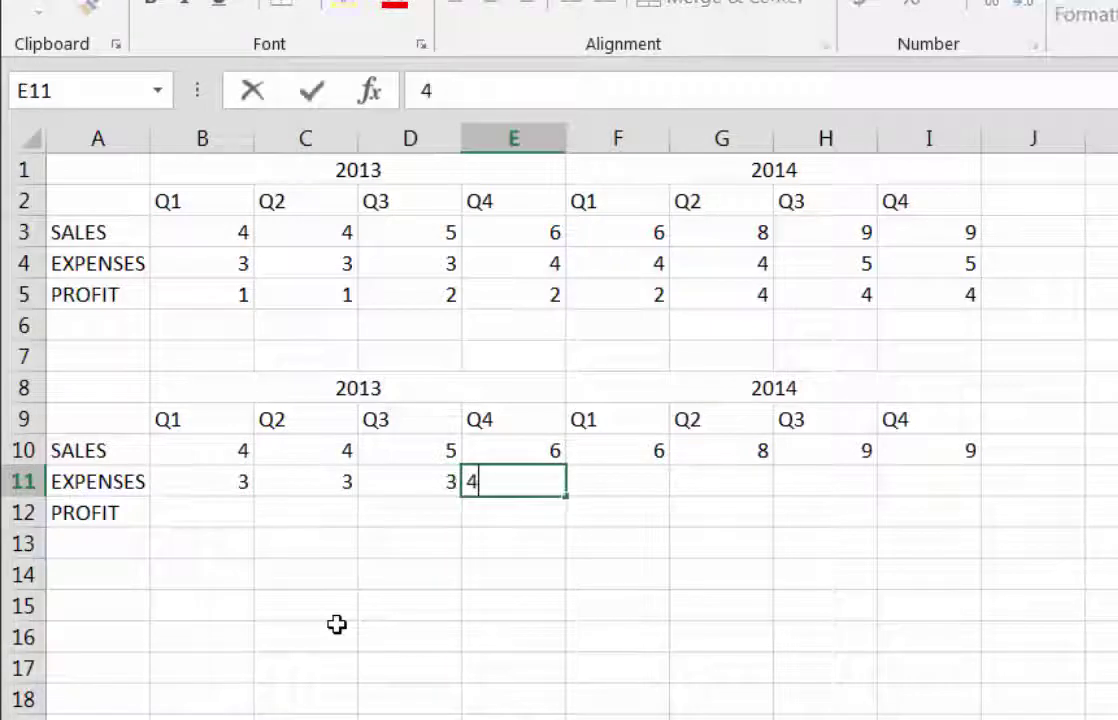
Enter the 2014 quarterly expenses 4, 4, 5 and 5 in cells F11 through I11.
{"action": "key", "text": "Tab"}
{"action": "type", "text": "4"}
{"action": "key", "text": "Tab"}
{"action": "type", "text": "4"}
{"action": "key", "text": "Tab"}
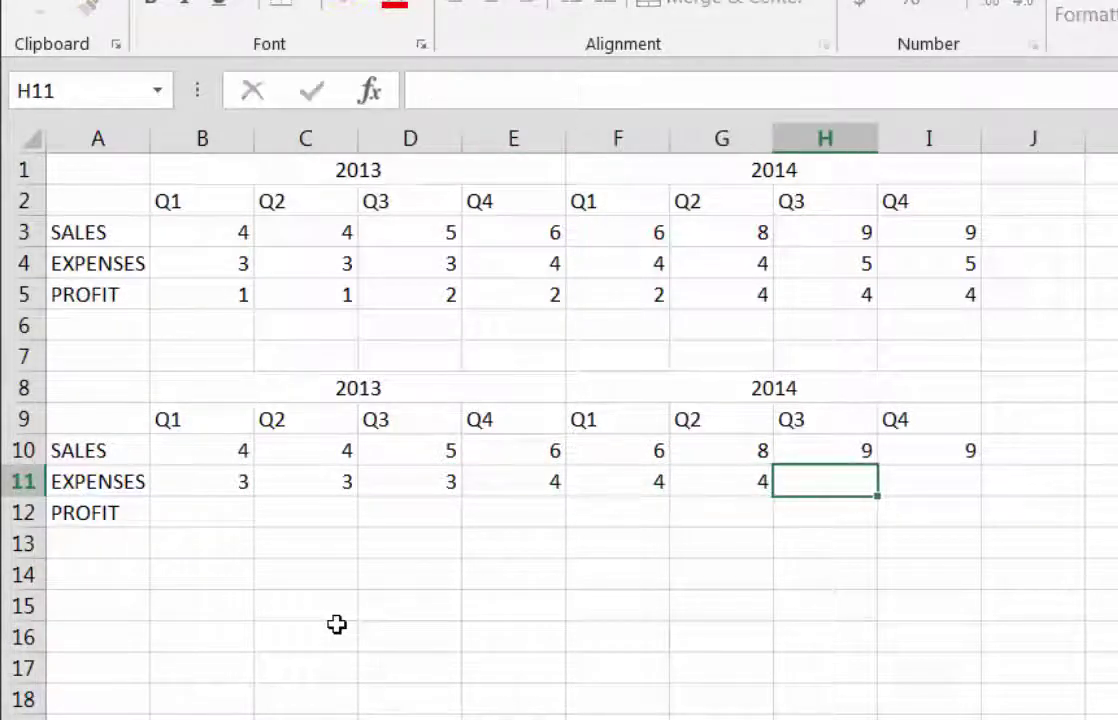
{"action": "type", "text": "5"}
{"action": "key", "text": "Tab"}
{"action": "type", "text": "5"}
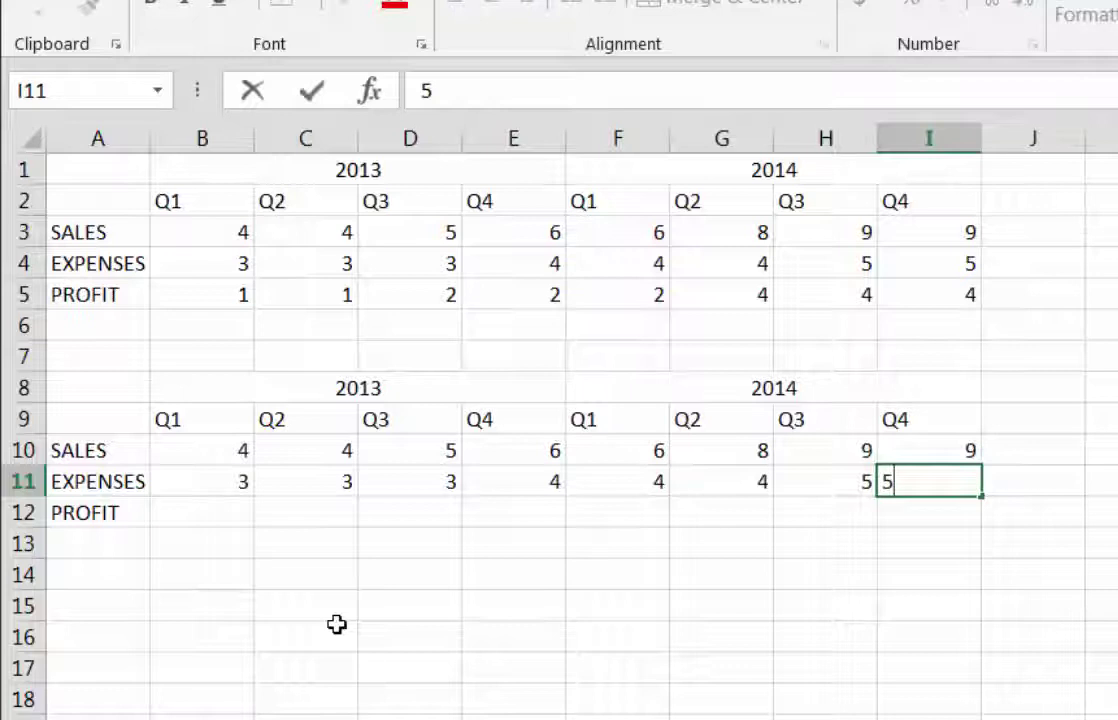
Calculate the 2013 Q1 profit in B12 with the formula =B10-B11 and fill it across through I12.
{"action": "left_click", "coordinate": [220, 520]}
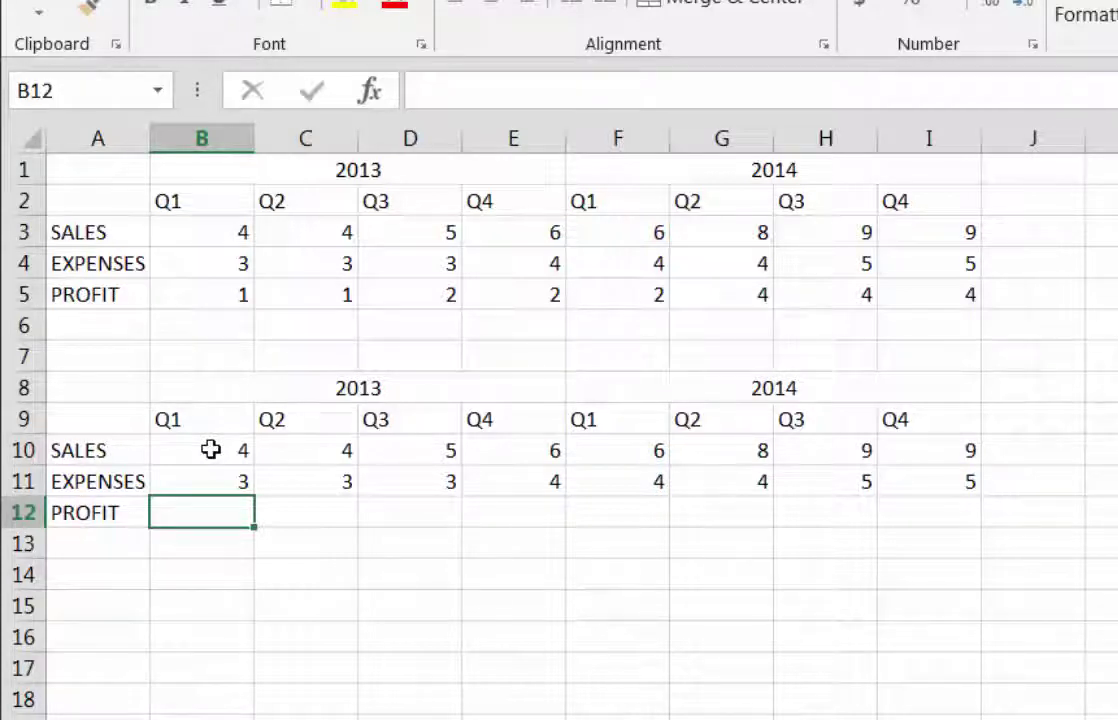
{"action": "left_click", "coordinate": [451, 101]}
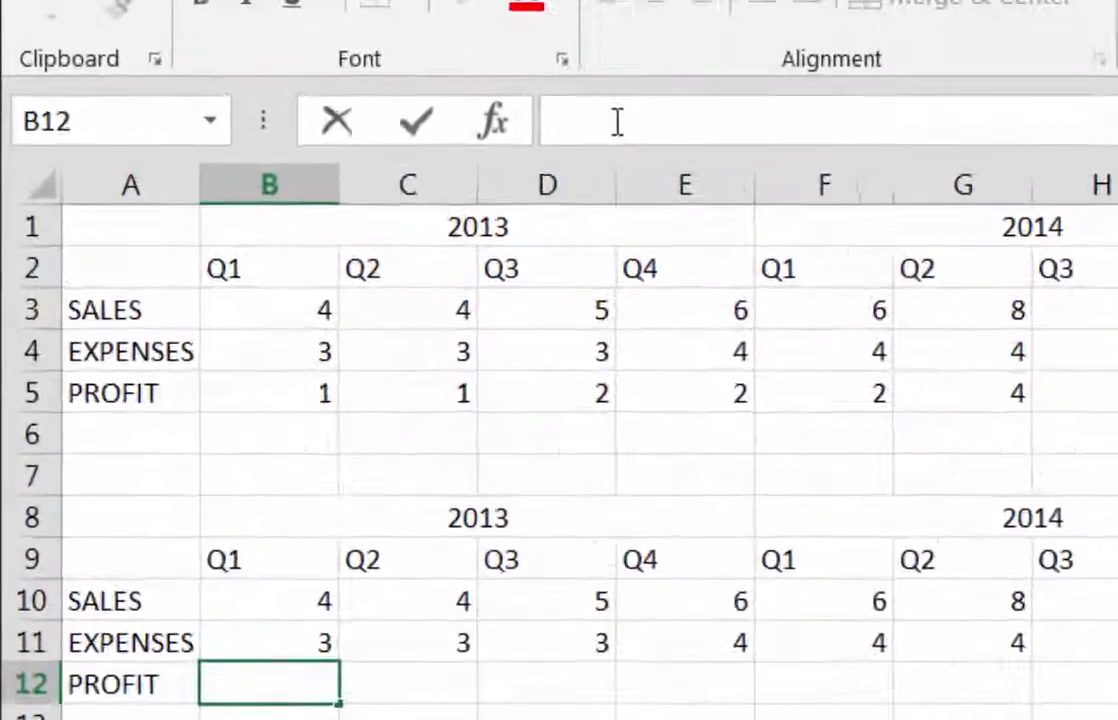
{"action": "type", "text": "="}
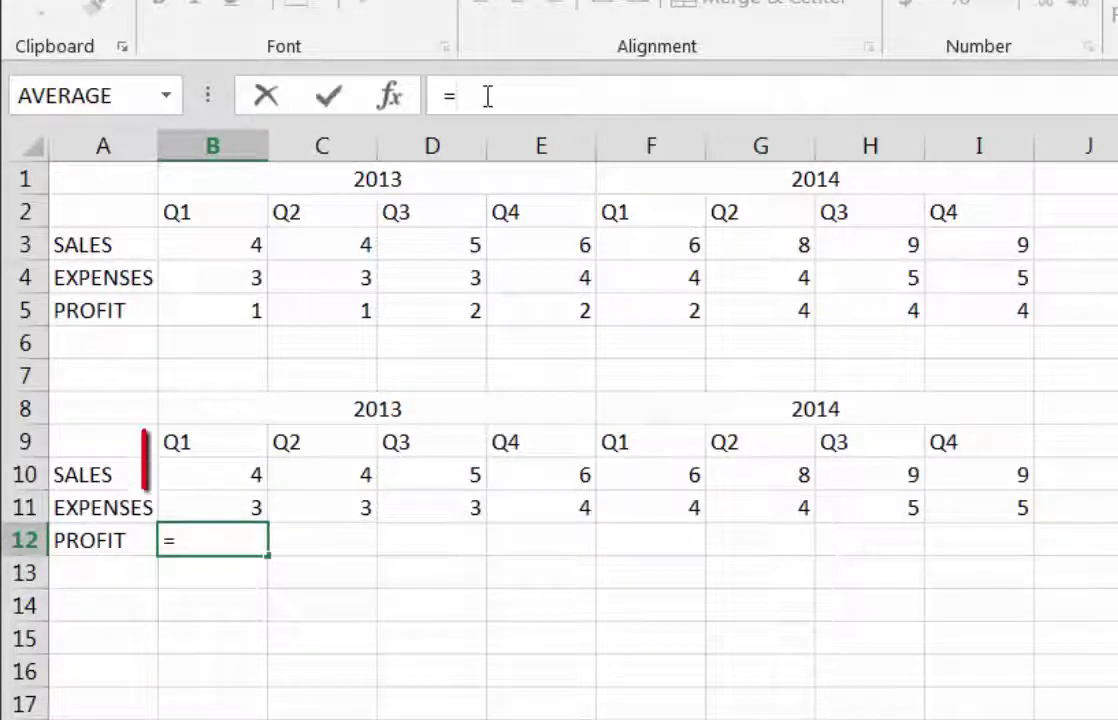
{"action": "left_click", "coordinate": [202, 468]}
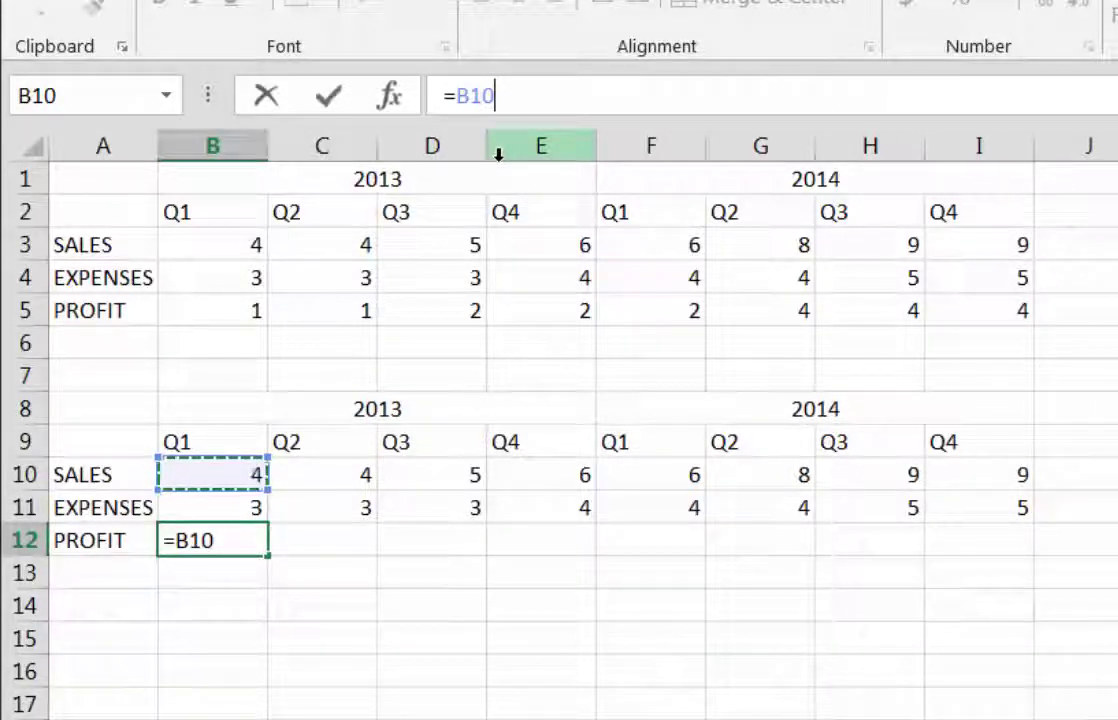
{"action": "type", "text": "-"}
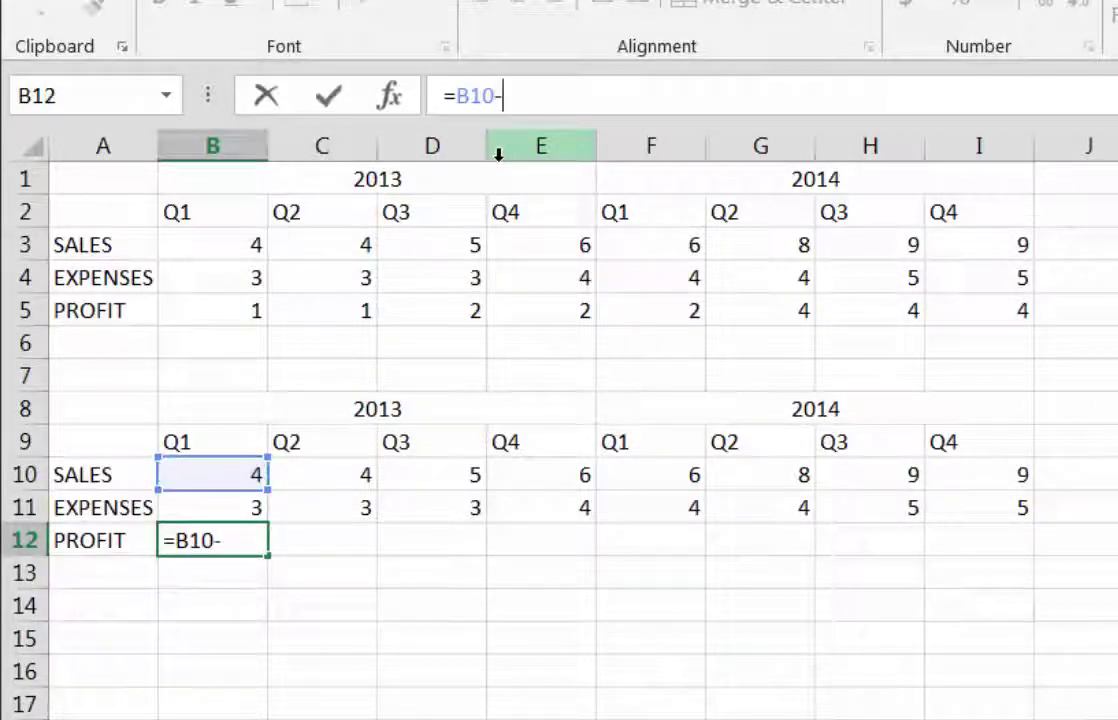
{"action": "left_click", "coordinate": [226, 510]}
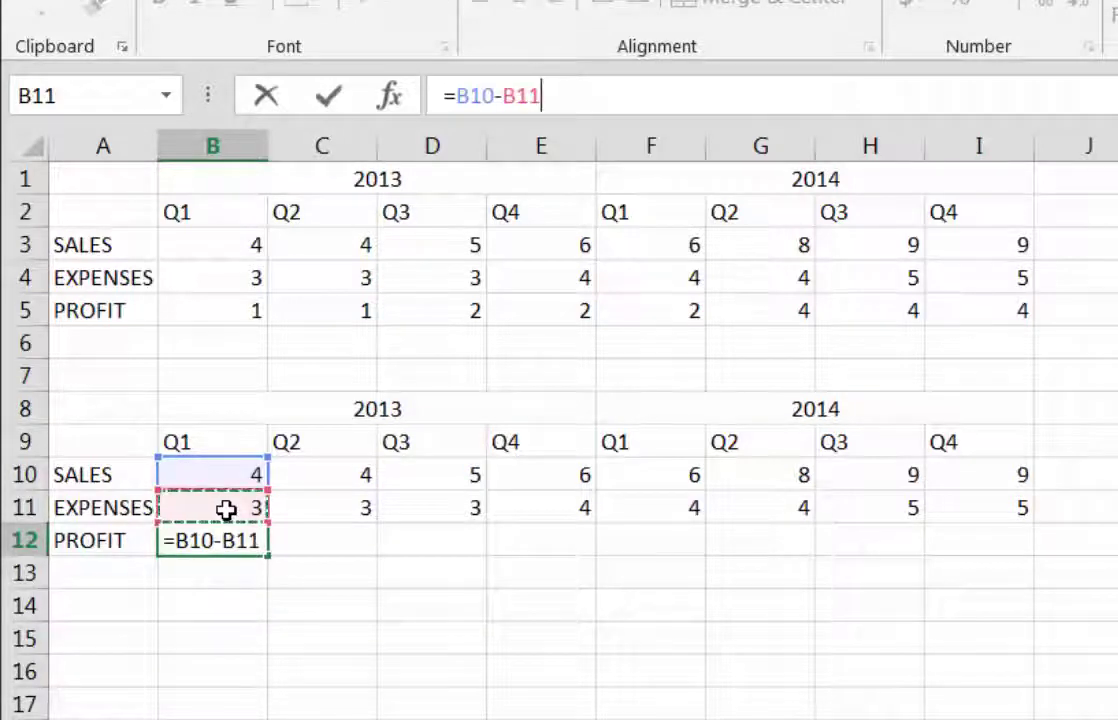
{"action": "key", "text": "Return"}
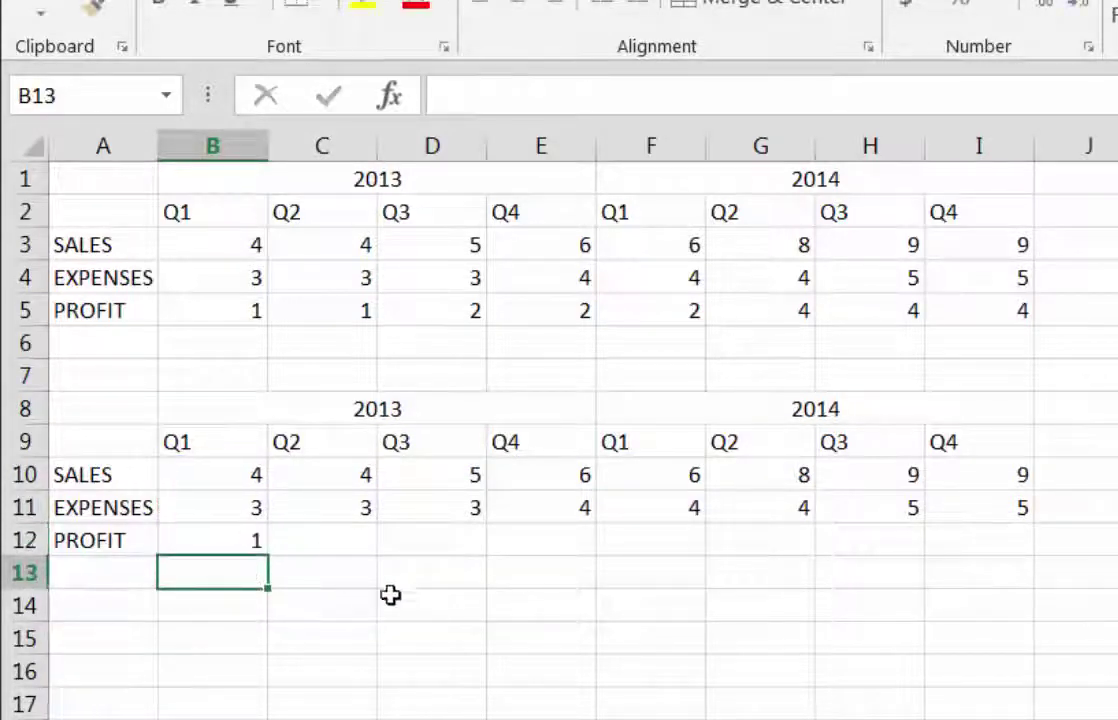
{"action": "left_click", "coordinate": [257, 541]}
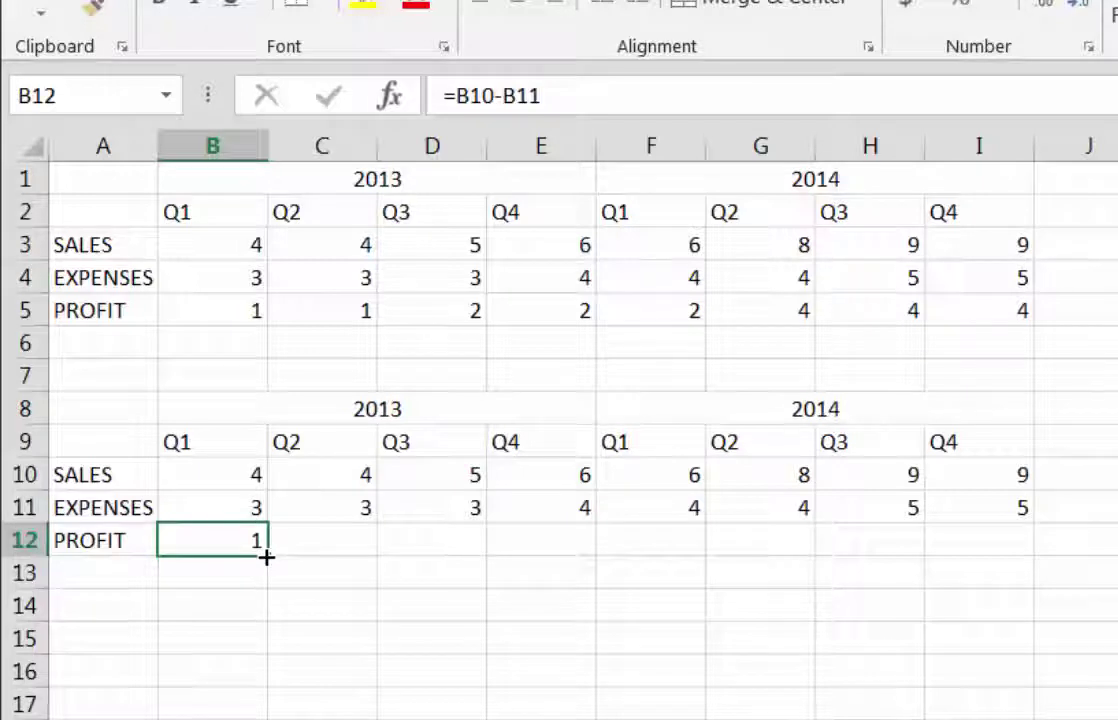
{"action": "left_click_drag", "start_coordinate": [267, 557], "coordinate": [1016, 542]}
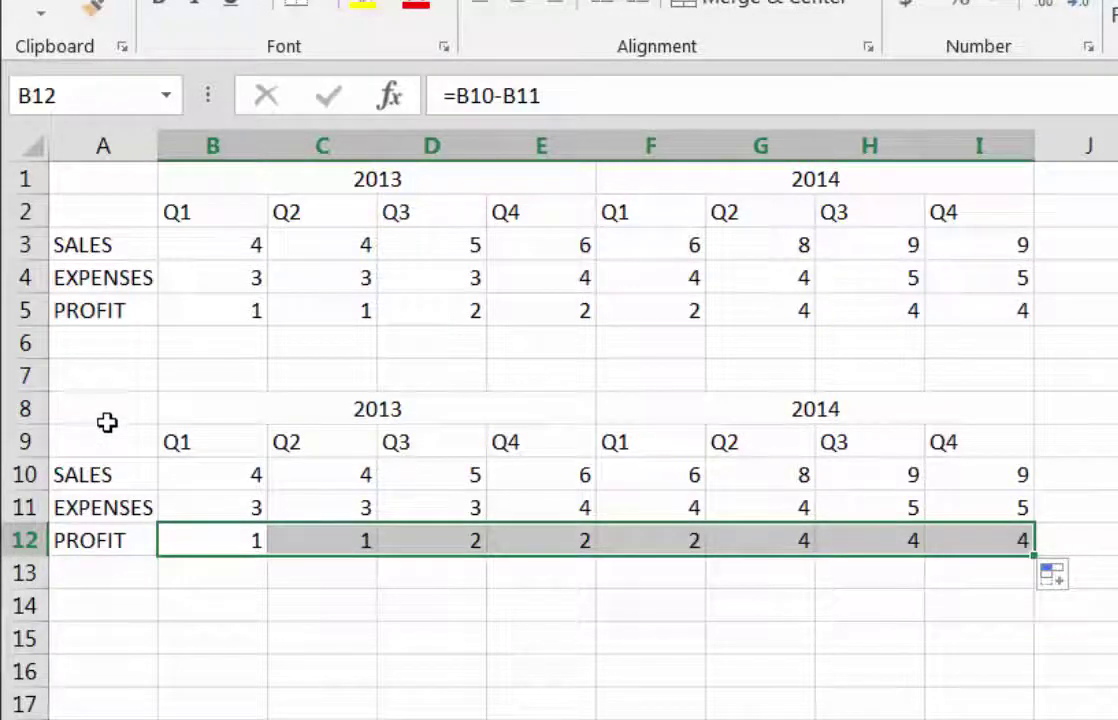
Insert the recommended Clustered Column chart from the original table in A1:I5.
{"action": "left_click", "coordinate": [137, 190]}
{"action": "left_click_drag", "start_coordinate": [137, 190], "coordinate": [915, 306]}
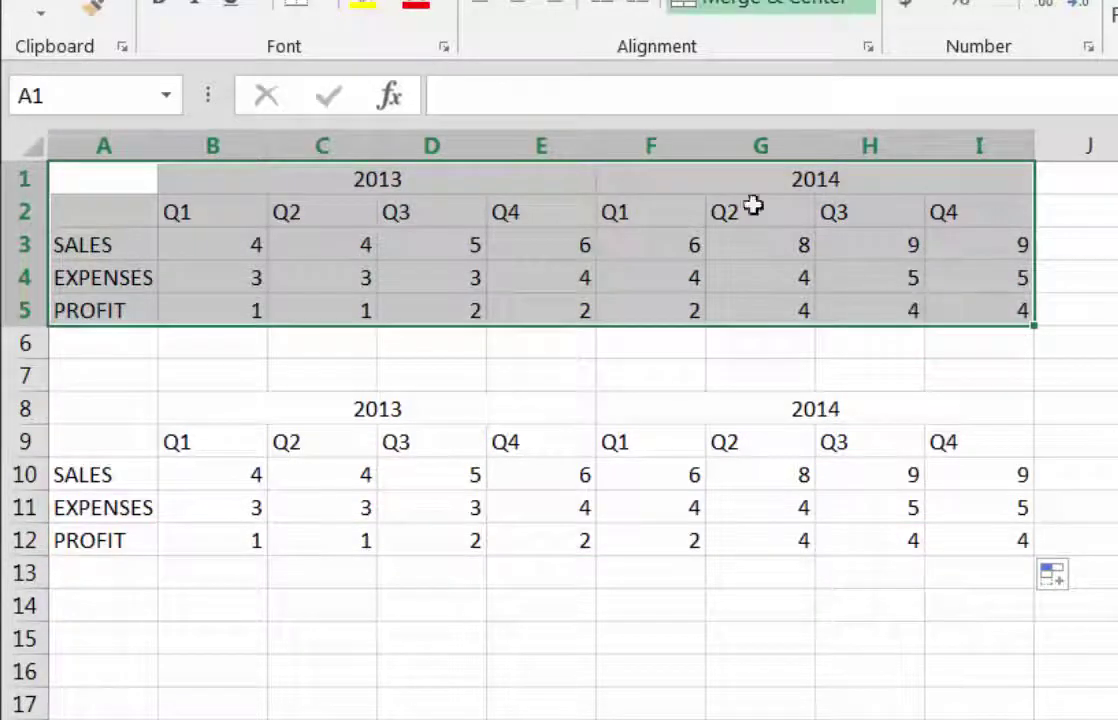
{"action": "key", "text": "alt+n"}
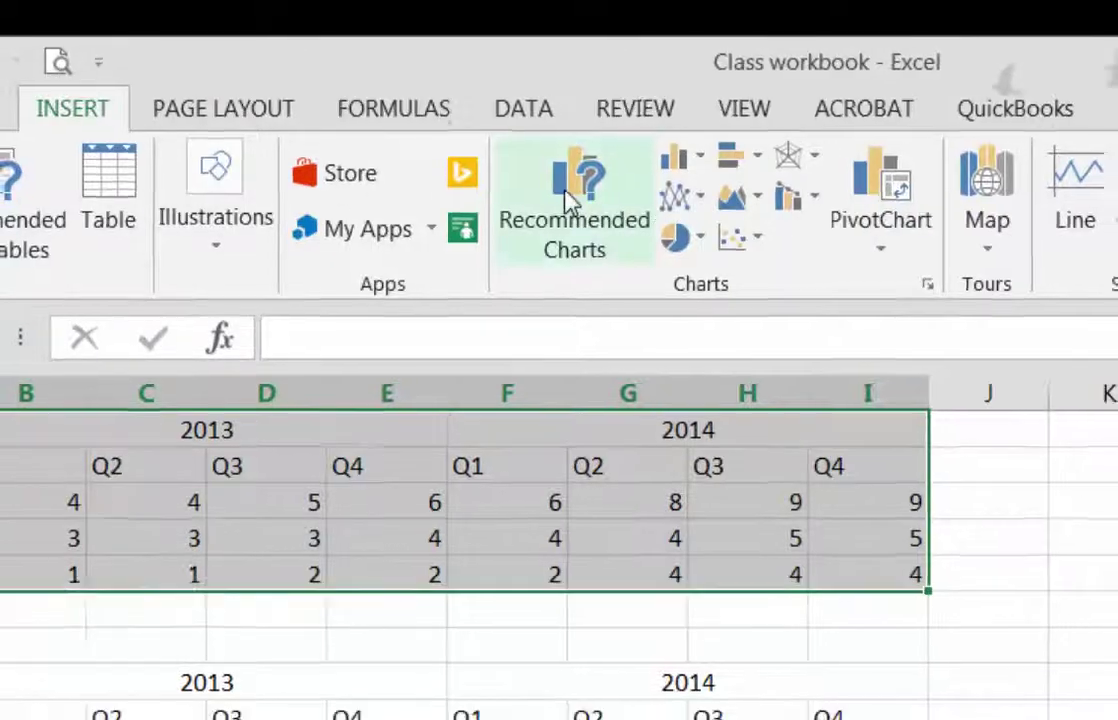
{"action": "left_click", "coordinate": [570, 200]}
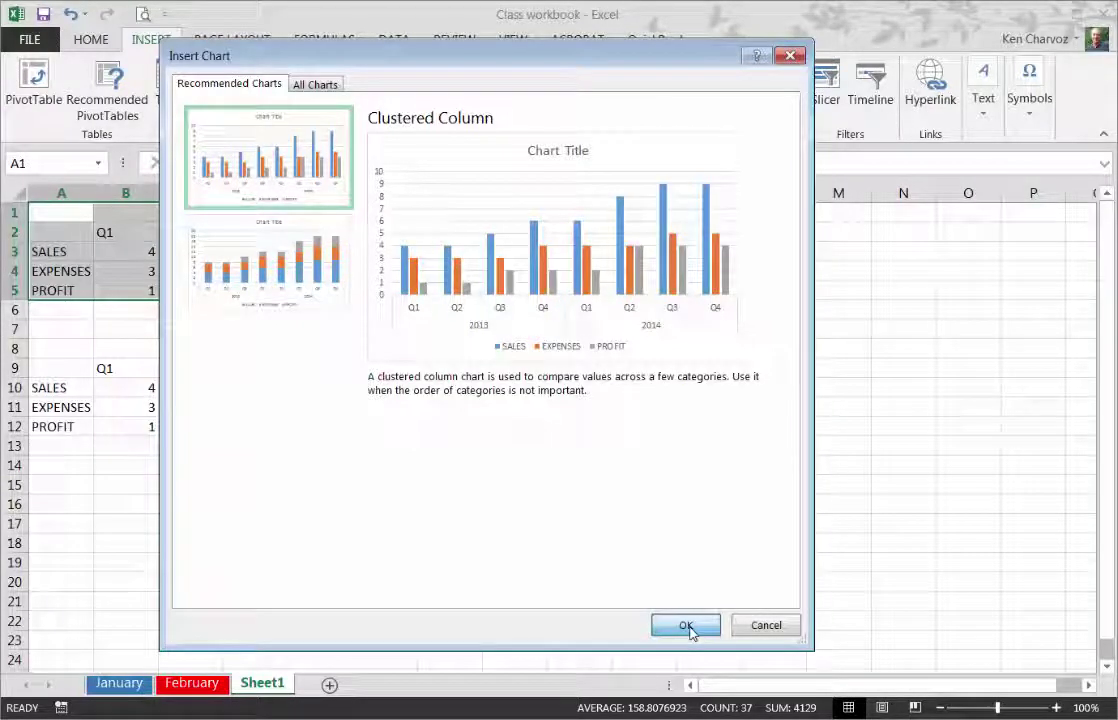
{"action": "left_click", "coordinate": [686, 626]}
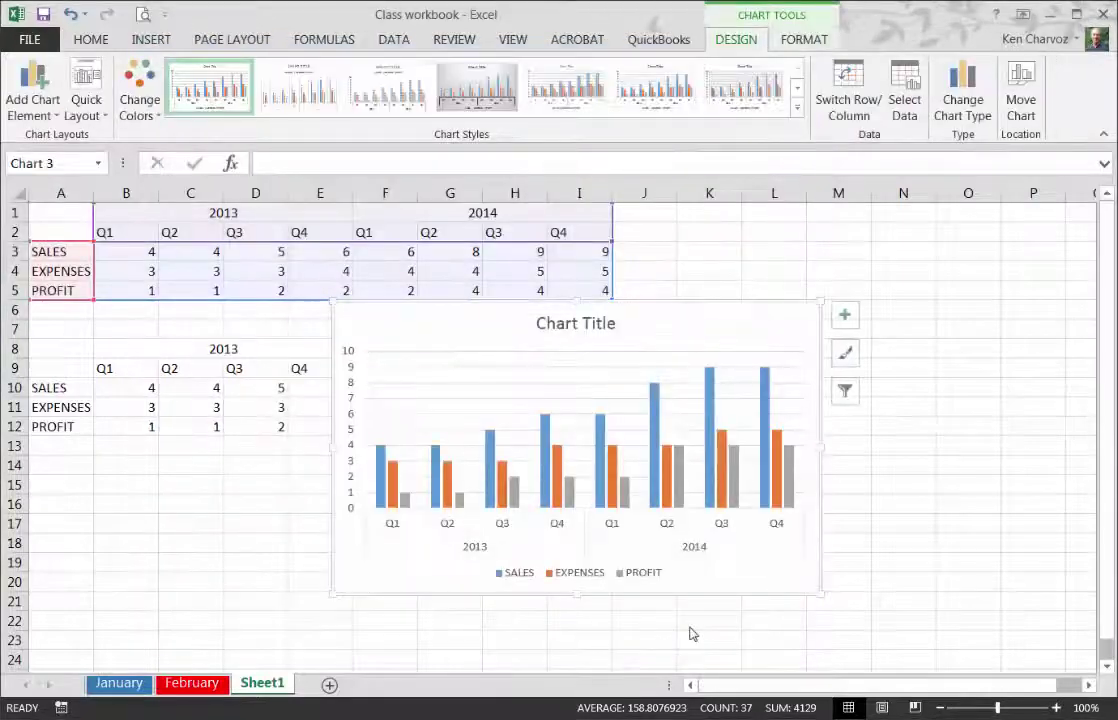